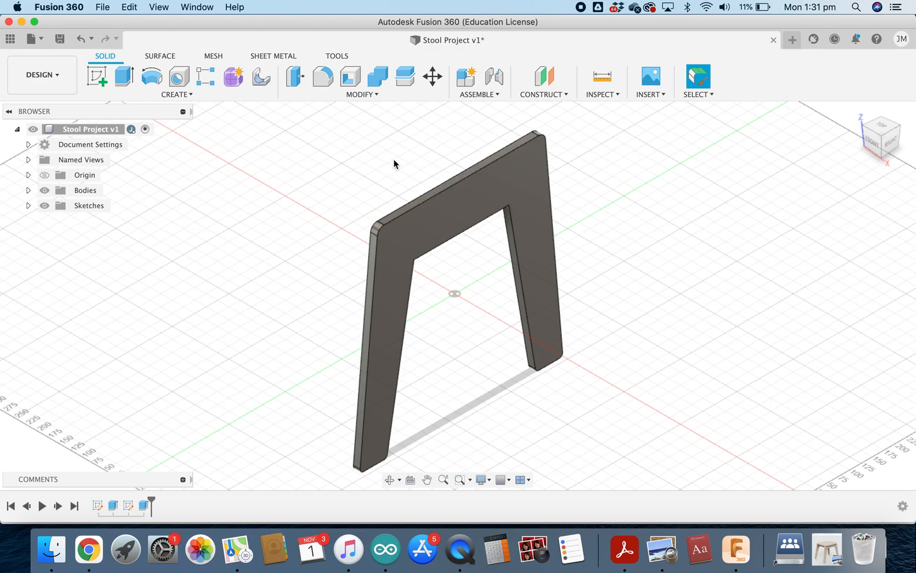
Create a copy of the leg frame body with Move/Copy at a Z distance of -350 mm.
{"action": "key", "text": "m"}
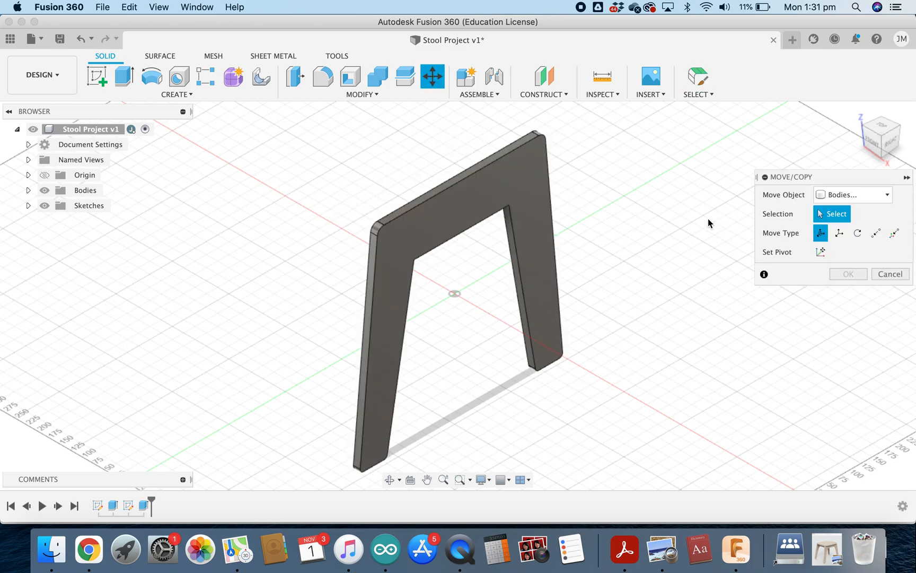
{"action": "left_click", "coordinate": [889, 197]}
{"action": "left_click", "coordinate": [827, 194]}
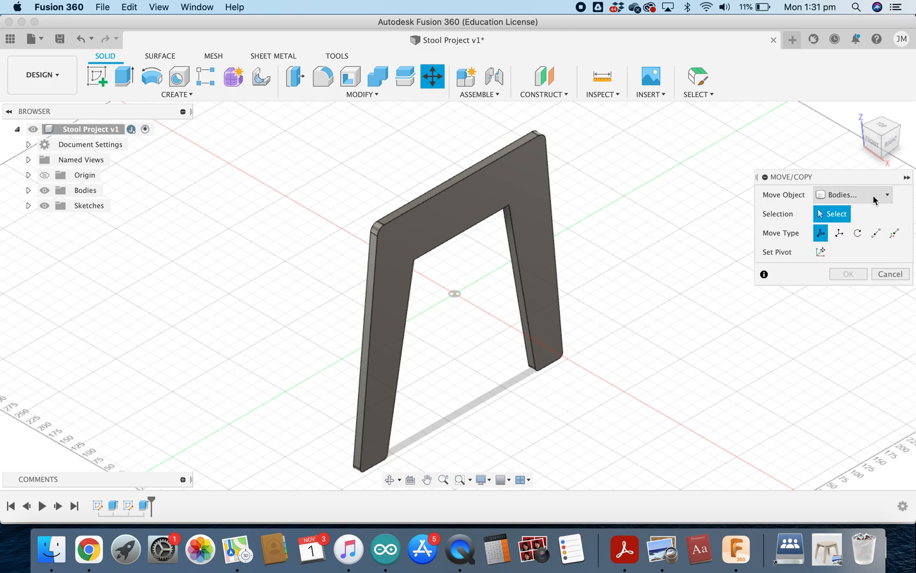
{"action": "left_click", "coordinate": [431, 220]}
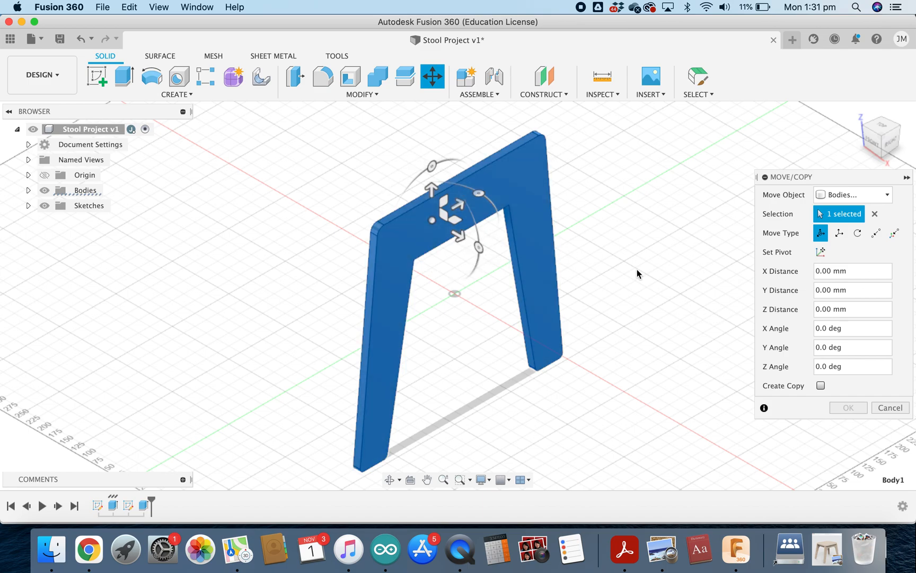
{"action": "left_click", "coordinate": [820, 385]}
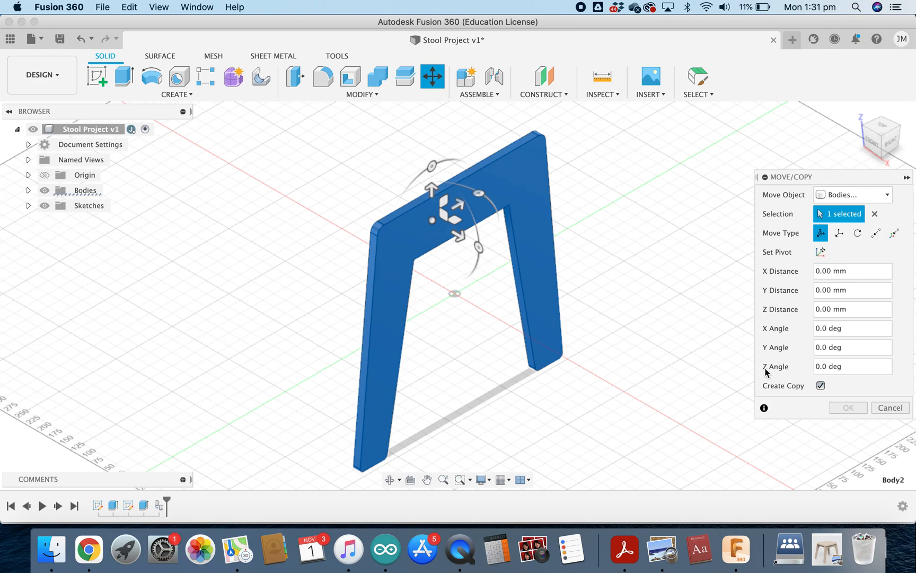
{"action": "left_click_drag", "start_coordinate": [462, 239], "coordinate": [329, 201]}
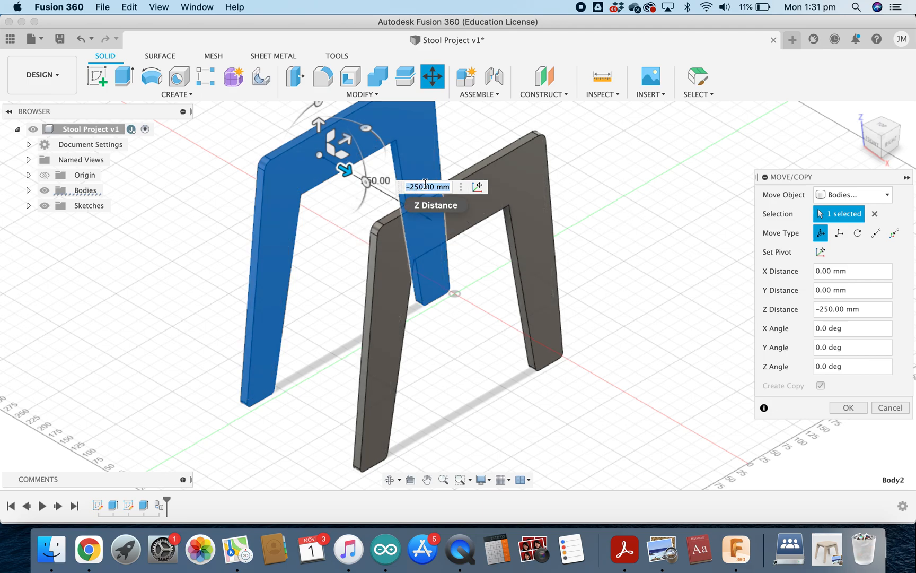
{"action": "left_click", "coordinate": [843, 310]}
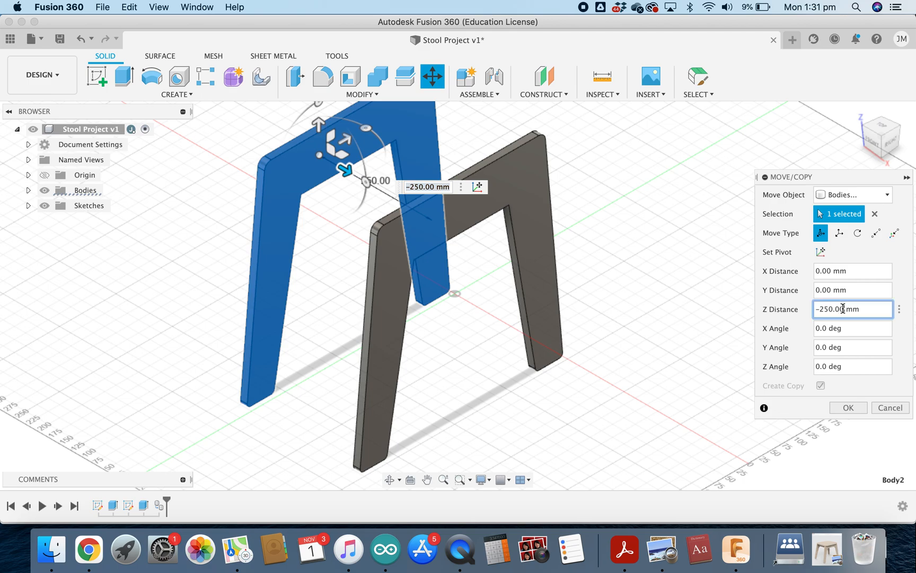
{"action": "key", "text": "BackSpace"}
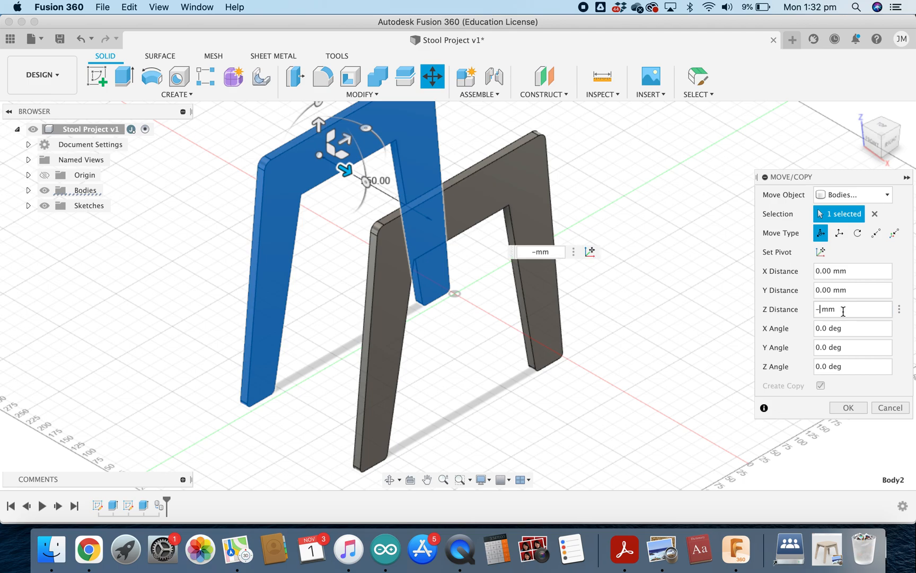
{"action": "type", "text": "350"}
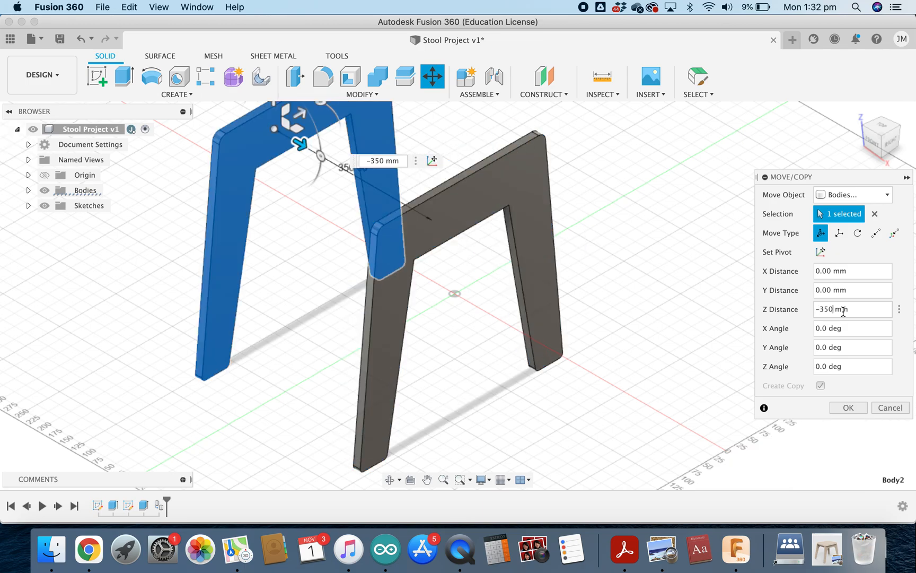
{"action": "key", "text": "Return"}
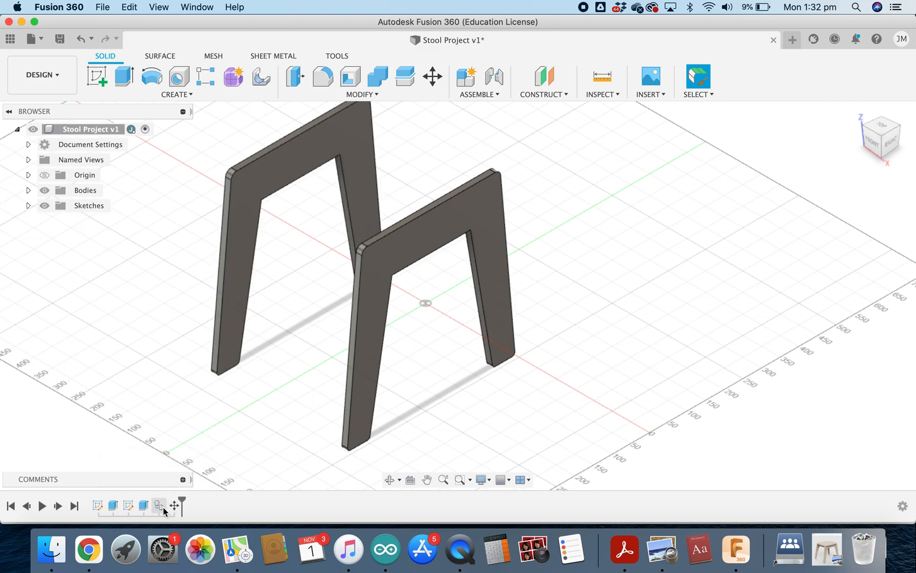
Open the reference stool photo unnamed.jpg in Preview, examine the seat's shape and overhang, and minimise it again.
{"action": "scroll", "coordinate": [263, 413], "scroll_direction": "down", "scroll_amount": 3}
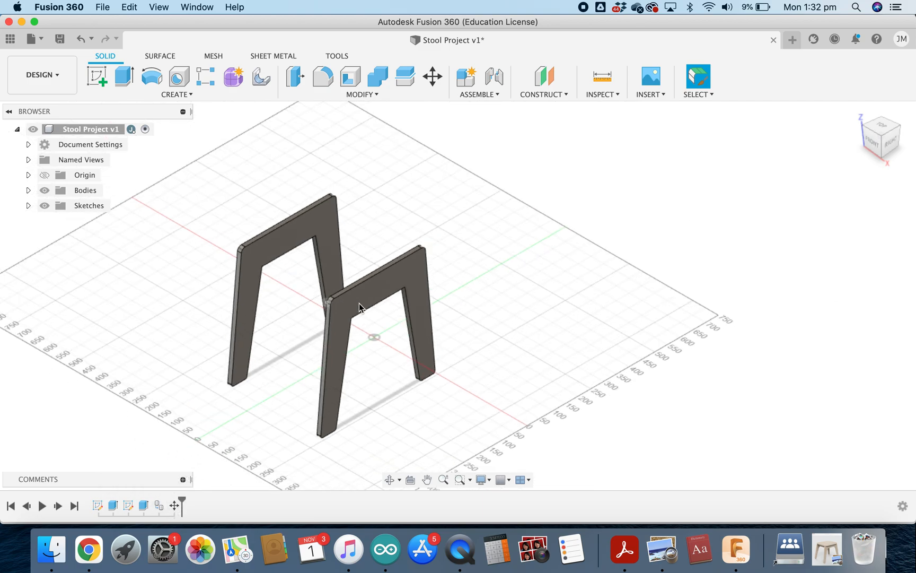
{"action": "mouse_move", "coordinate": [266, 343]}
{"action": "middle_mouse_down", "text": "shift"}
{"action": "mouse_move", "coordinate": [317, 348]}
{"action": "mouse_move", "coordinate": [263, 345]}
{"action": "middle_mouse_up", "text": "shift"}
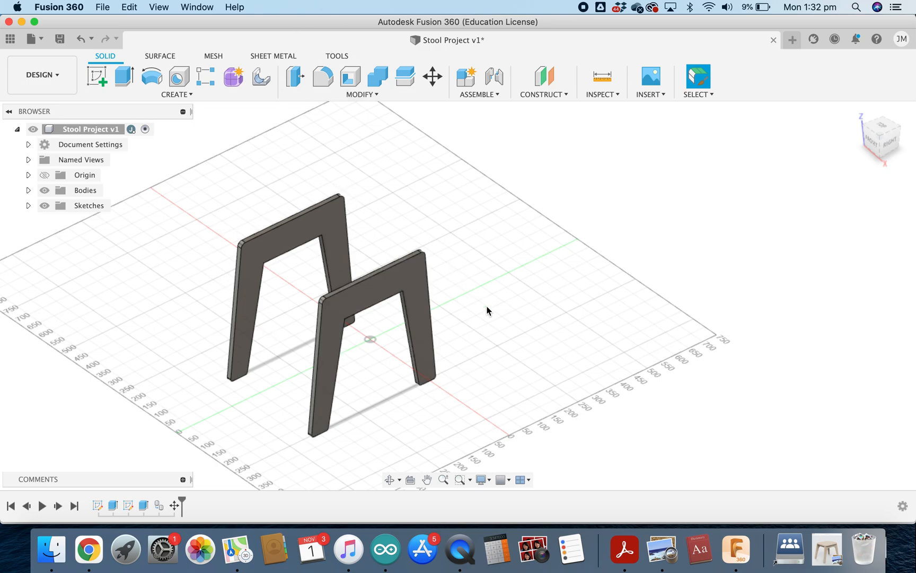
{"action": "left_click", "coordinate": [828, 552]}
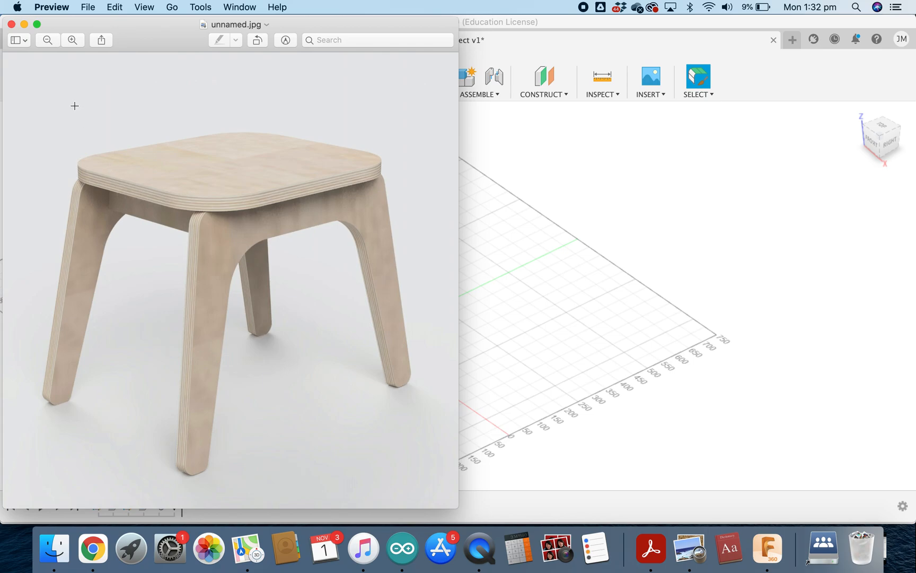
{"action": "left_click", "coordinate": [24, 24]}
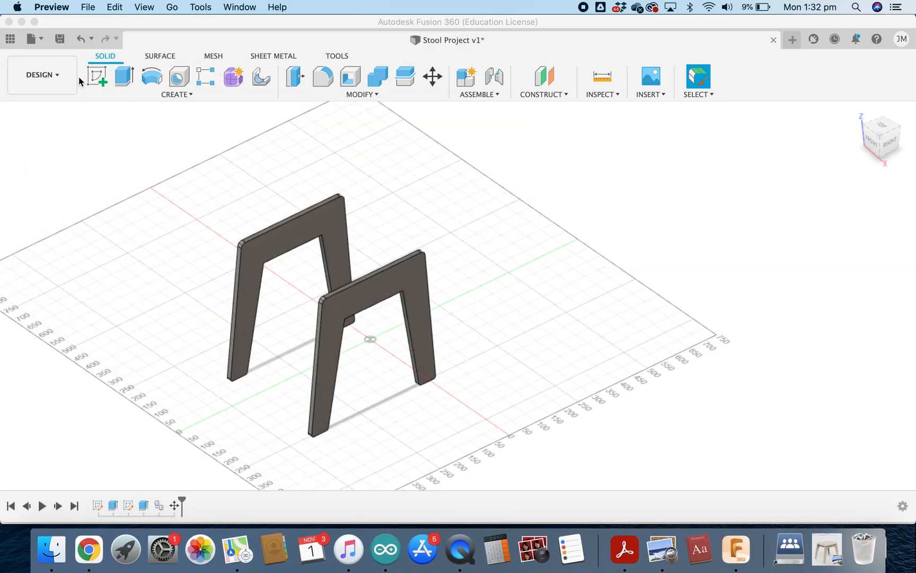
Start a new sketch on the narrow top face of the original leg frame.
{"action": "left_click", "coordinate": [99, 80]}
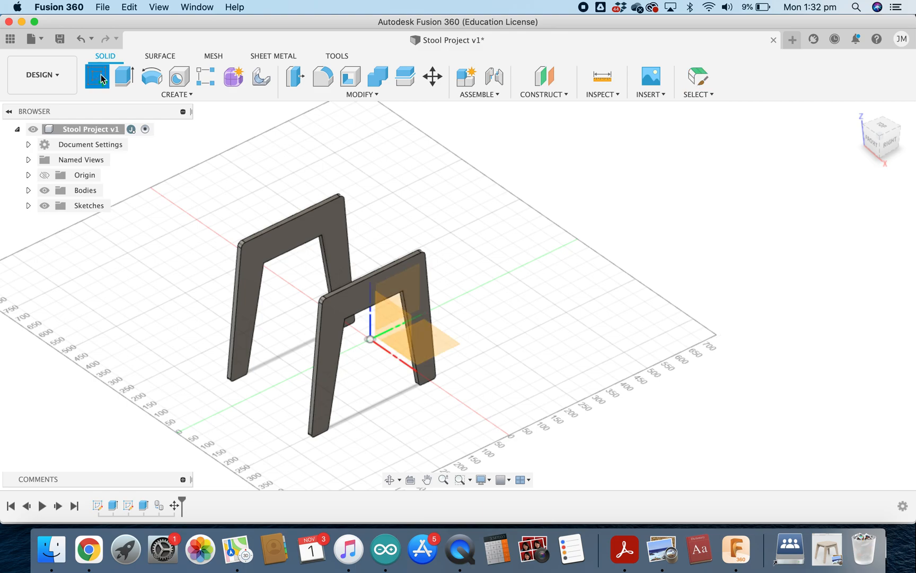
{"action": "scroll", "coordinate": [359, 278], "scroll_direction": "up", "scroll_amount": 6}
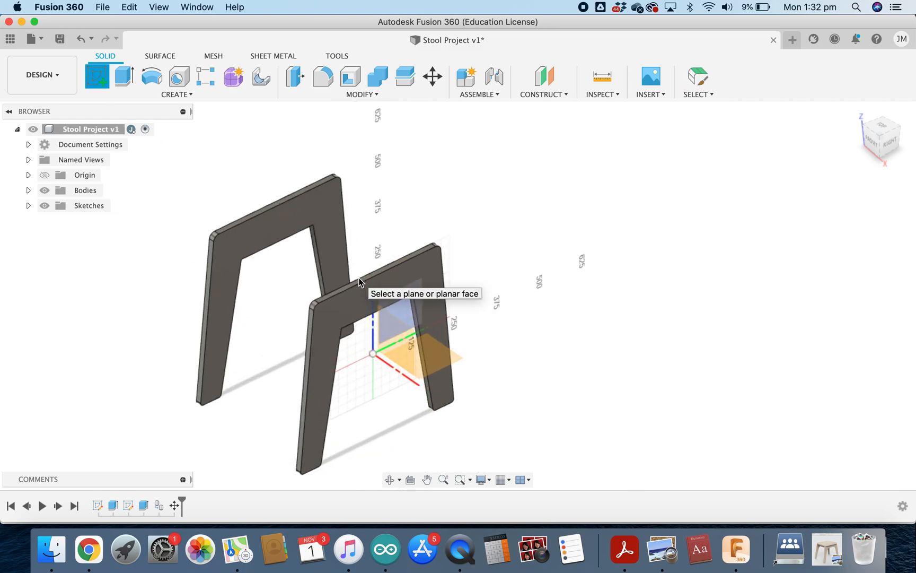
{"action": "scroll", "coordinate": [360, 276], "scroll_direction": "up", "scroll_amount": 4}
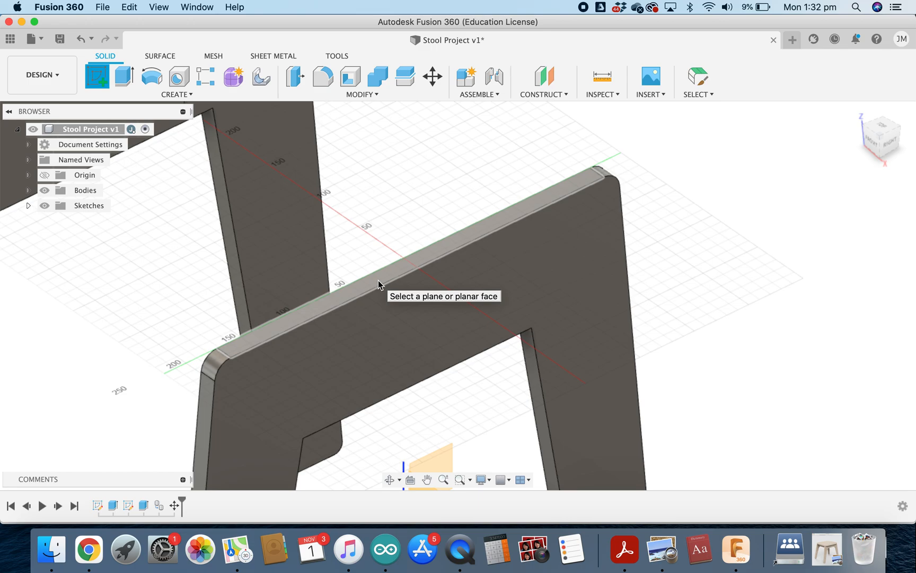
{"action": "left_click", "coordinate": [378, 281]}
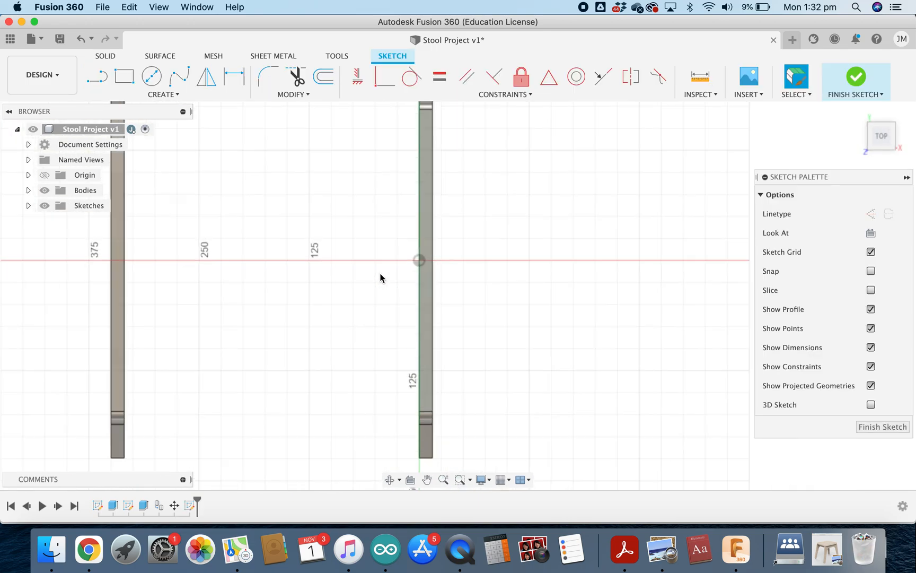
Draw a 450 mm by 450 mm two-point rectangle around both leg frames for the seat and finish the sketch.
{"action": "scroll", "coordinate": [381, 277], "scroll_direction": "down", "scroll_amount": 5}
{"action": "middle_click_drag", "start_coordinate": [287, 260], "coordinate": [390, 287]}
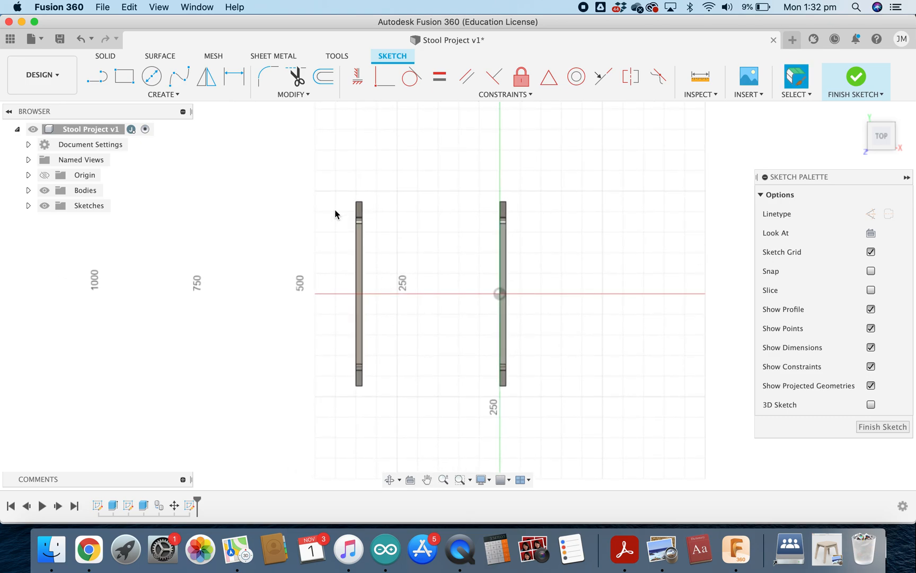
{"action": "left_click", "coordinate": [123, 81]}
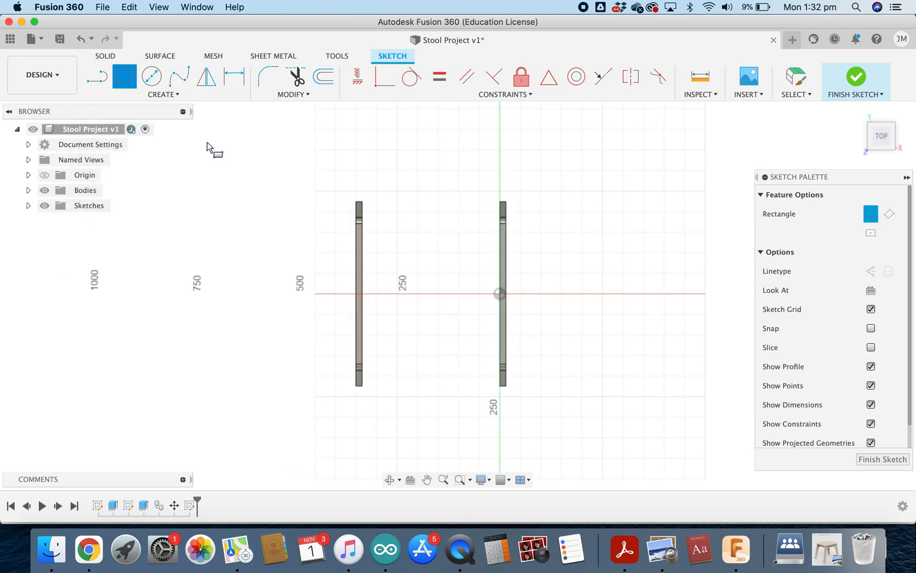
{"action": "left_click", "coordinate": [334, 196]}
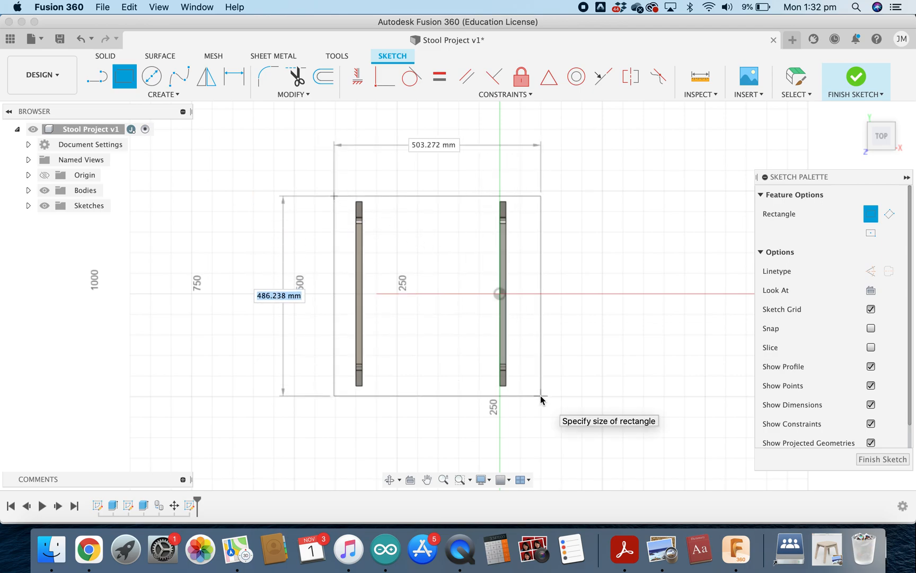
{"action": "key", "text": "Tab"}
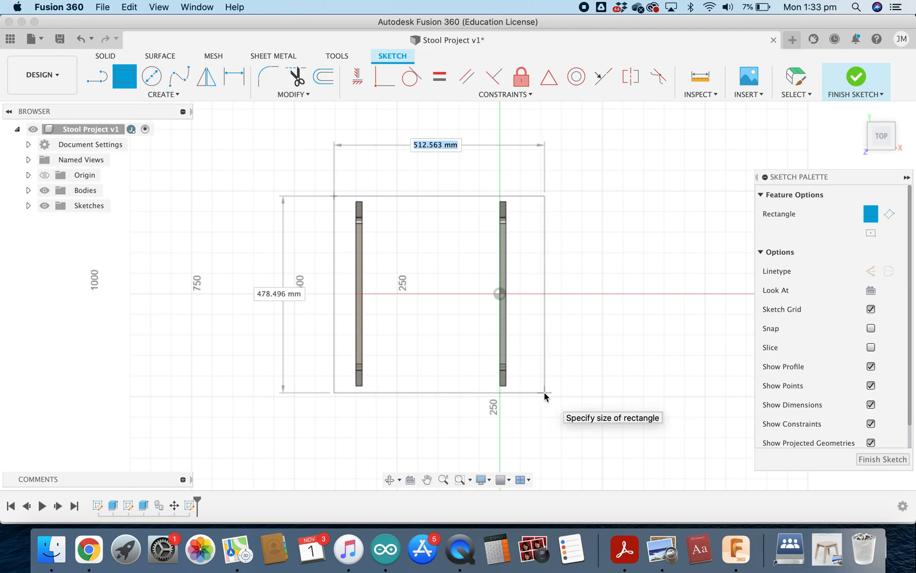
{"action": "type", "text": "45"}
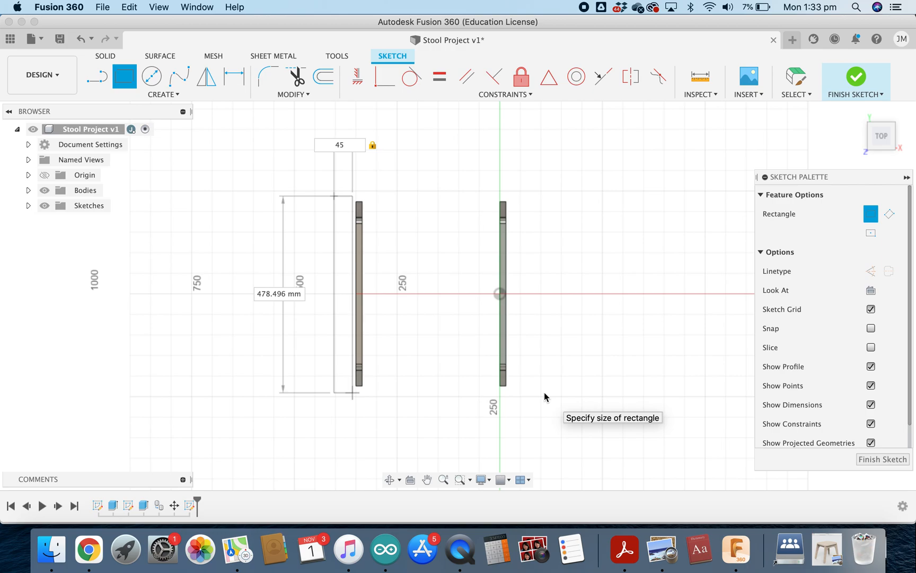
{"action": "type", "text": "0"}
{"action": "key", "text": "Tab"}
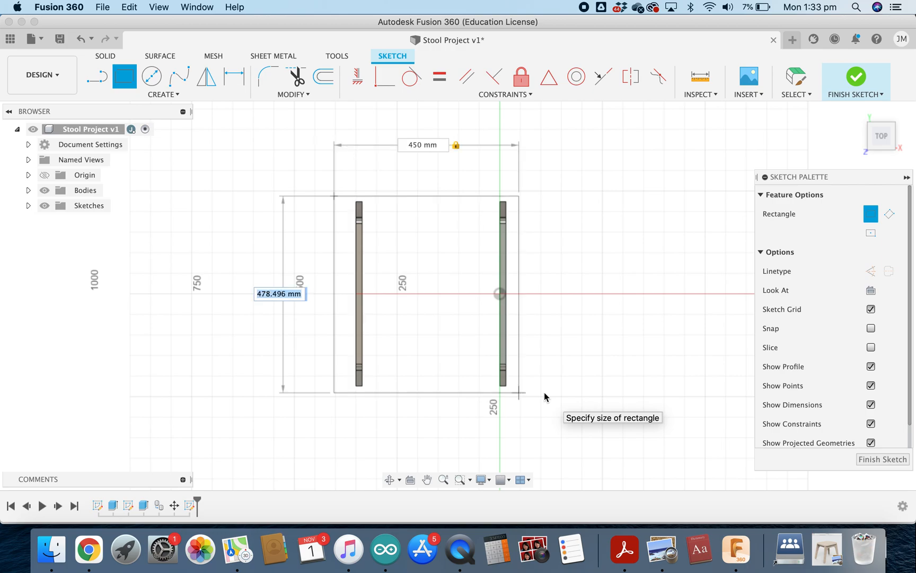
{"action": "type", "text": "450"}
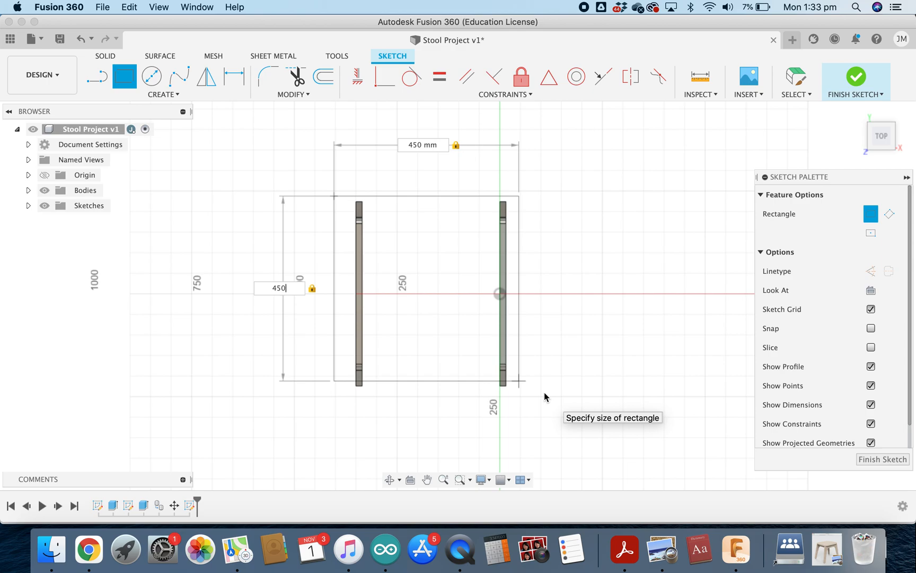
{"action": "key", "text": "Return"}
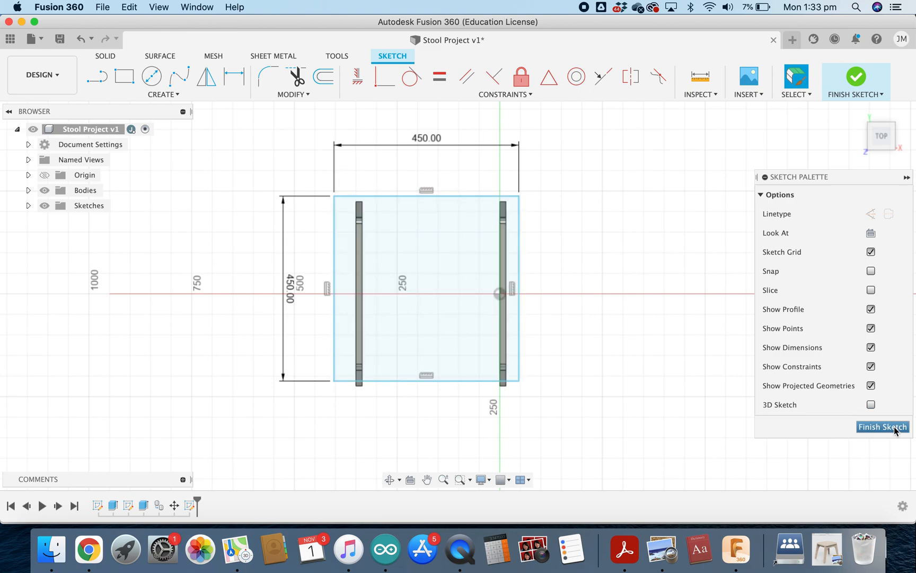
{"action": "left_click", "coordinate": [882, 427]}
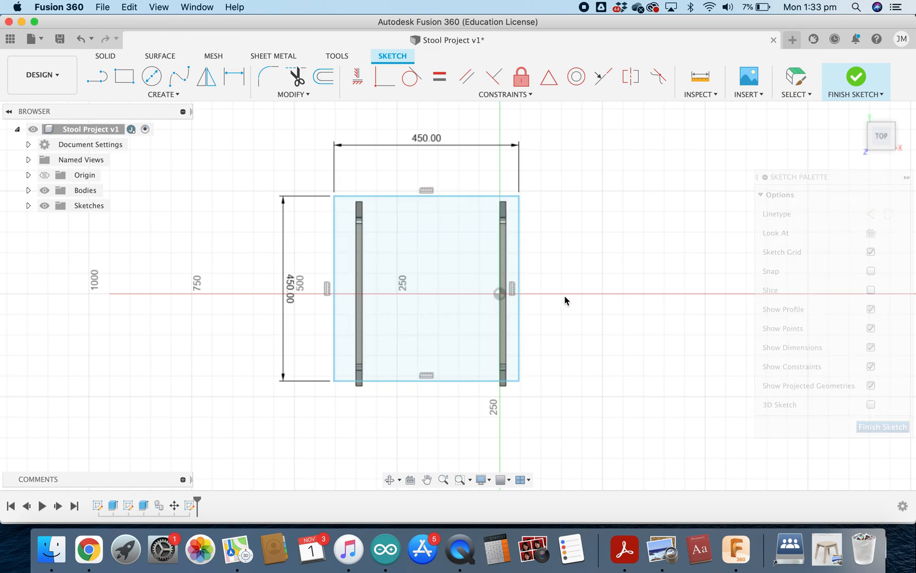
Shift the seat square by its upper edge until its upper and lower edges align with the ends of both leg frames.
{"action": "left_click", "coordinate": [409, 196]}
{"action": "mouse_move", "coordinate": [449, 236]}
{"action": "left_mouse_down"}
{"action": "mouse_move", "coordinate": [563, 272]}
{"action": "mouse_move", "coordinate": [435, 260]}
{"action": "mouse_move", "coordinate": [382, 209]}
{"action": "mouse_move", "coordinate": [418, 220]}
{"action": "mouse_move", "coordinate": [407, 198]}
{"action": "left_mouse_up"}
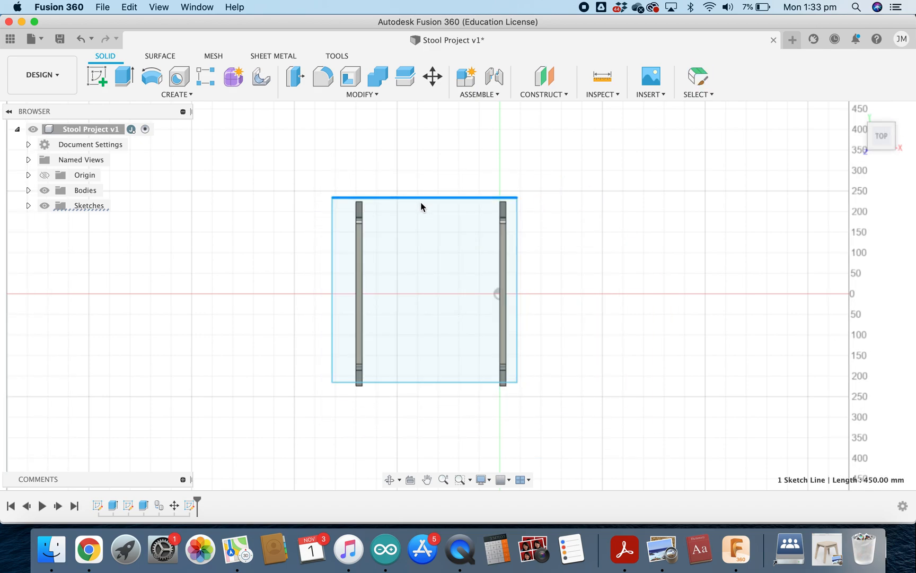
{"action": "left_click_drag", "start_coordinate": [421, 202], "coordinate": [423, 204]}
{"action": "key", "text": "Escape"}
{"action": "scroll", "coordinate": [427, 217], "scroll_direction": "up", "scroll_amount": 5}
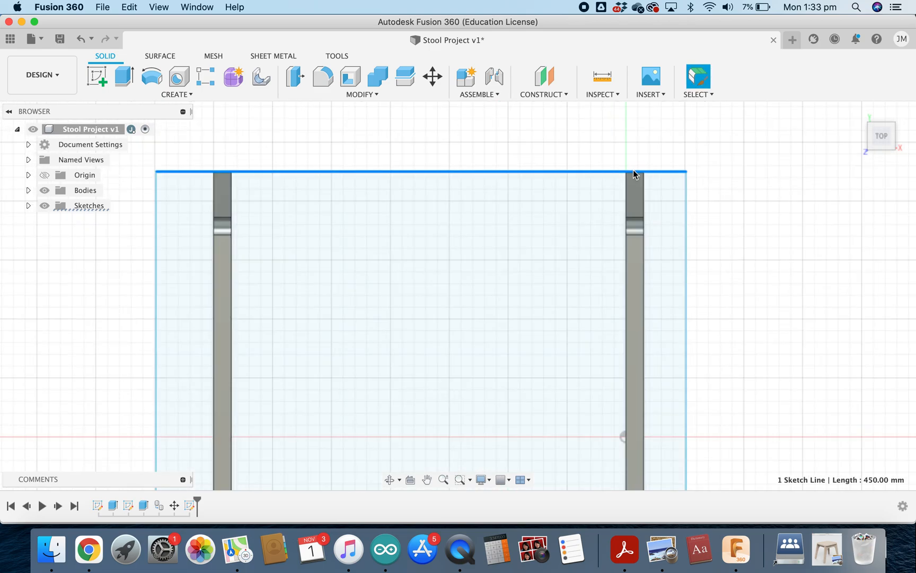
{"action": "scroll", "coordinate": [559, 279], "scroll_direction": "down", "scroll_amount": 5}
{"action": "scroll", "coordinate": [569, 380], "scroll_direction": "up", "scroll_amount": 6}
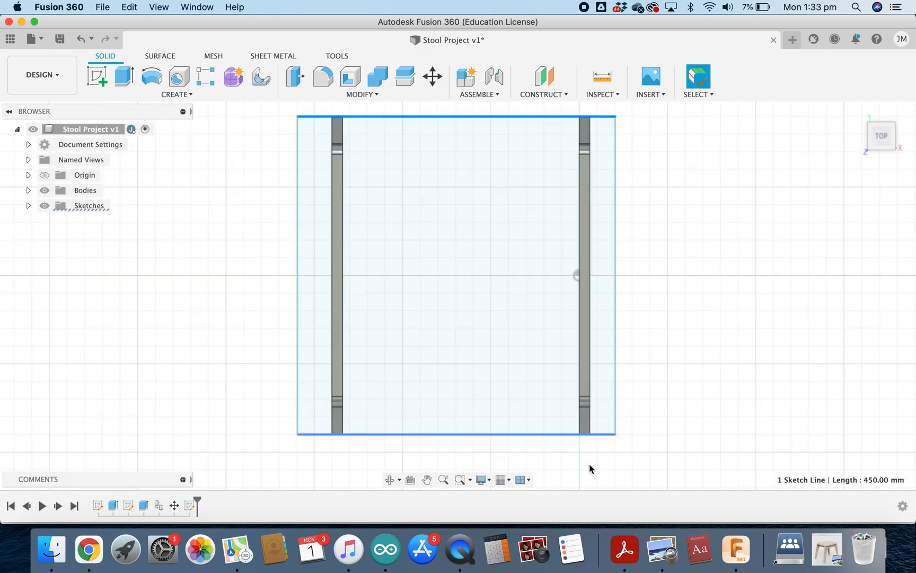
{"action": "scroll", "coordinate": [578, 401], "scroll_direction": "up", "scroll_amount": 3}
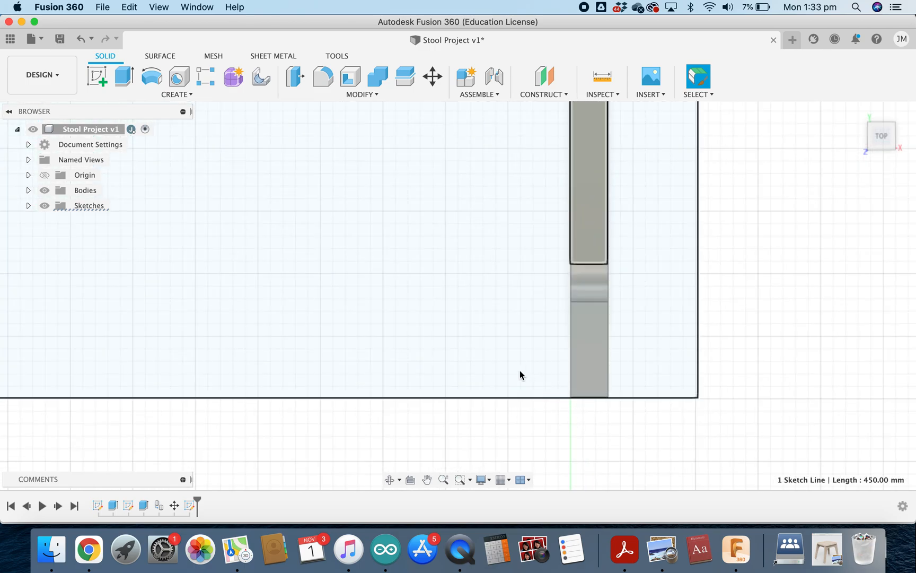
{"action": "scroll", "coordinate": [527, 373], "scroll_direction": "down", "scroll_amount": 3}
{"action": "scroll", "coordinate": [433, 246], "scroll_direction": "down", "scroll_amount": 3}
{"action": "middle_click_drag", "start_coordinate": [344, 159], "coordinate": [394, 237]}
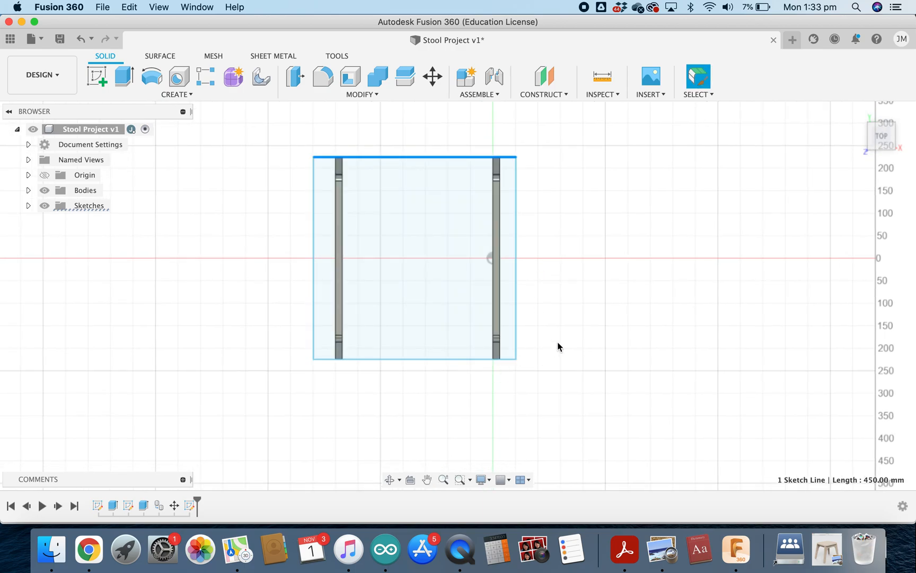
{"action": "left_click", "coordinate": [572, 217]}
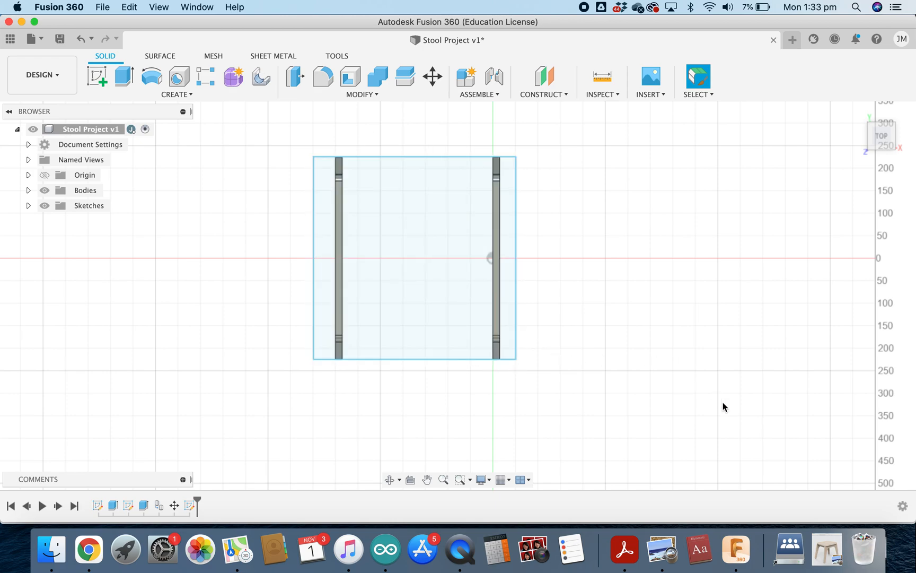
Reopen the seat sketch and dimension the gap between the original leg frame's outer face and the adjacent seat edge as 35 mm.
{"action": "right_click", "coordinate": [190, 507]}
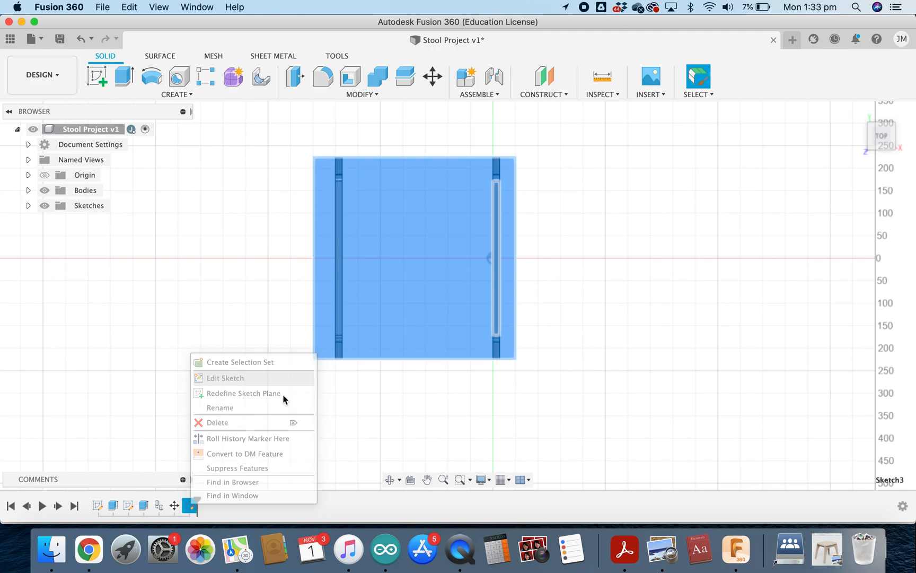
{"action": "left_click", "coordinate": [284, 396]}
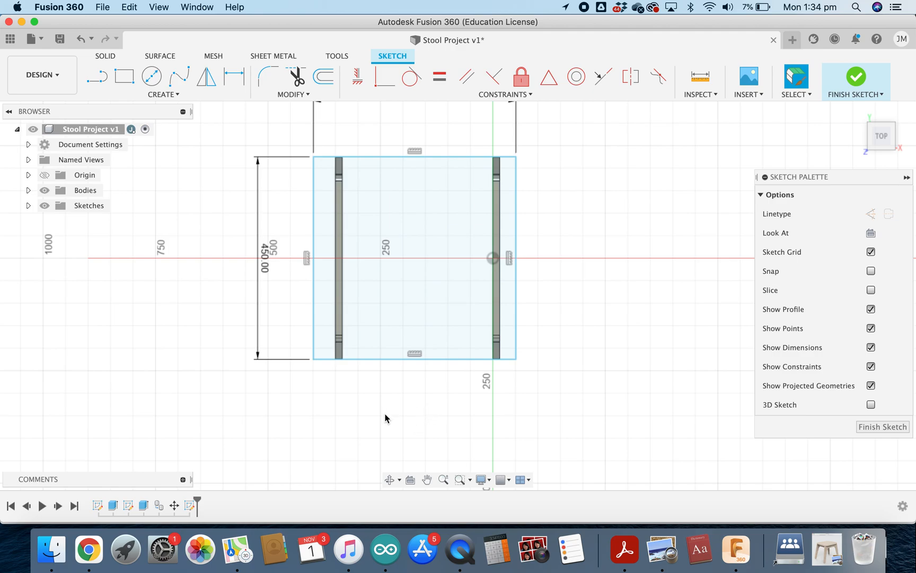
{"action": "key", "text": "d"}
{"action": "scroll", "coordinate": [493, 337], "scroll_direction": "up", "scroll_amount": 5}
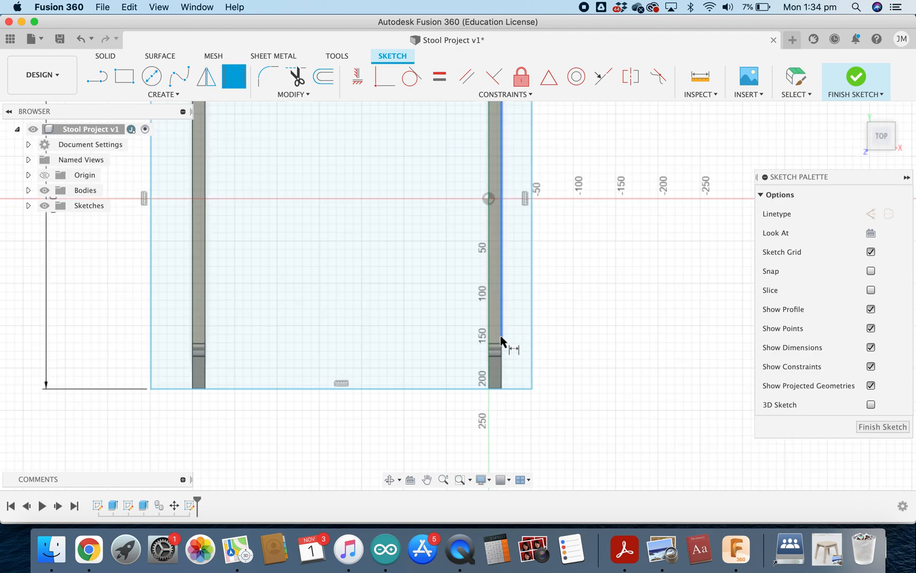
{"action": "left_click", "coordinate": [503, 335]}
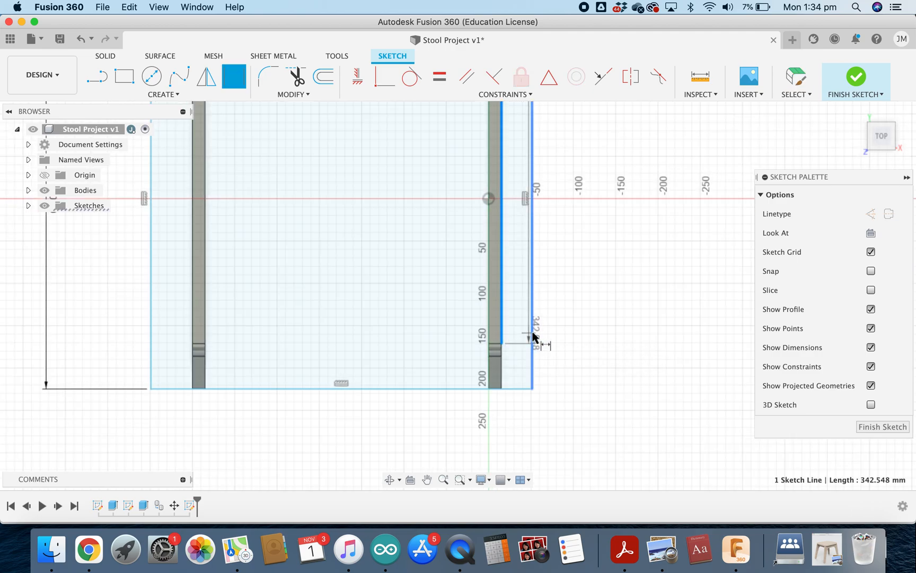
{"action": "left_click", "coordinate": [532, 334]}
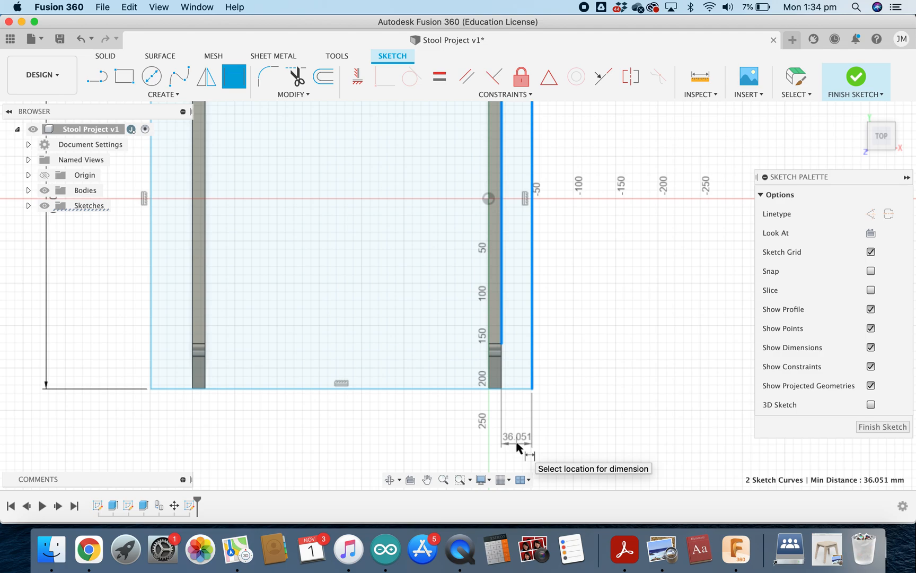
{"action": "left_click", "coordinate": [517, 442]}
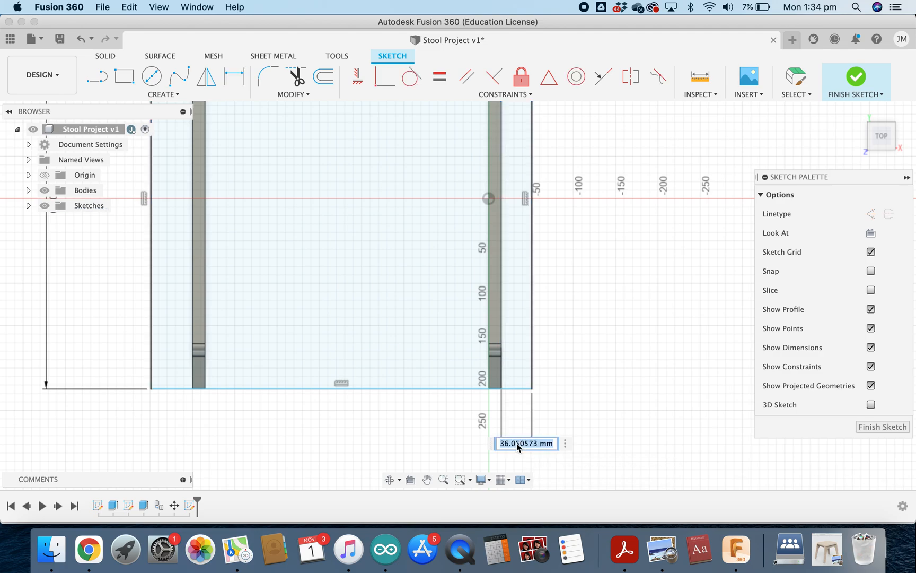
{"action": "type", "text": "35"}
{"action": "key", "text": "Return"}
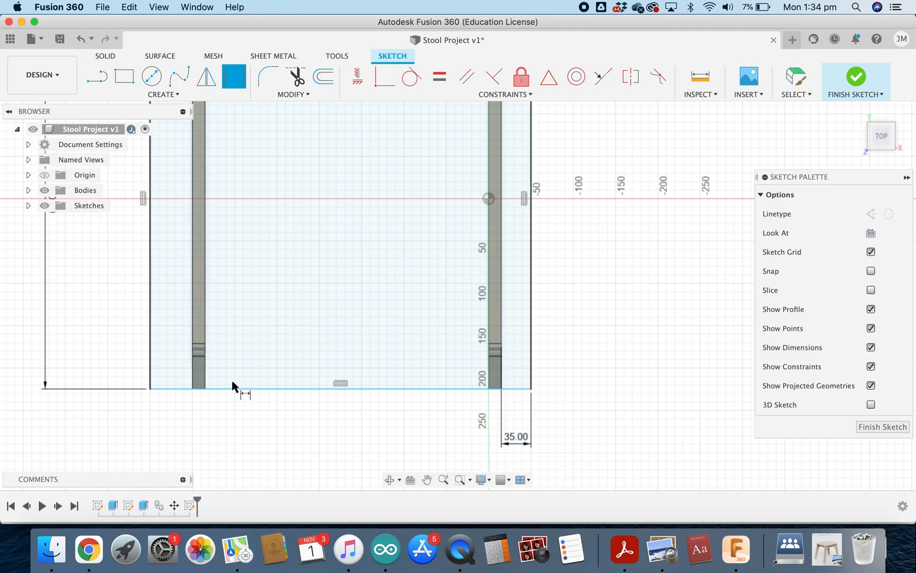
Check the seat's overhang beyond the copied leg frame and set the original frame's overhang dimension to 40 mm.
{"action": "left_click", "coordinate": [191, 317]}
{"action": "left_click", "coordinate": [151, 319]}
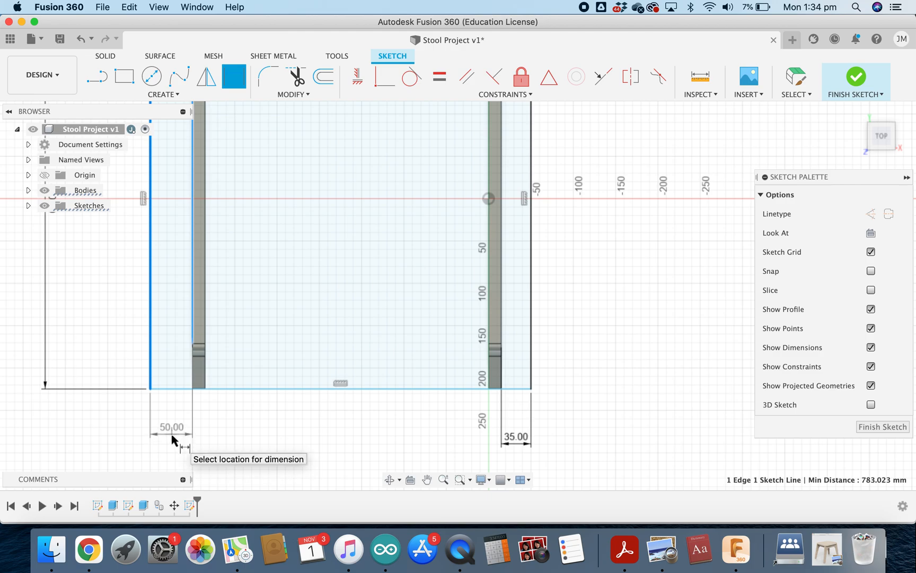
{"action": "key", "text": "Escape"}
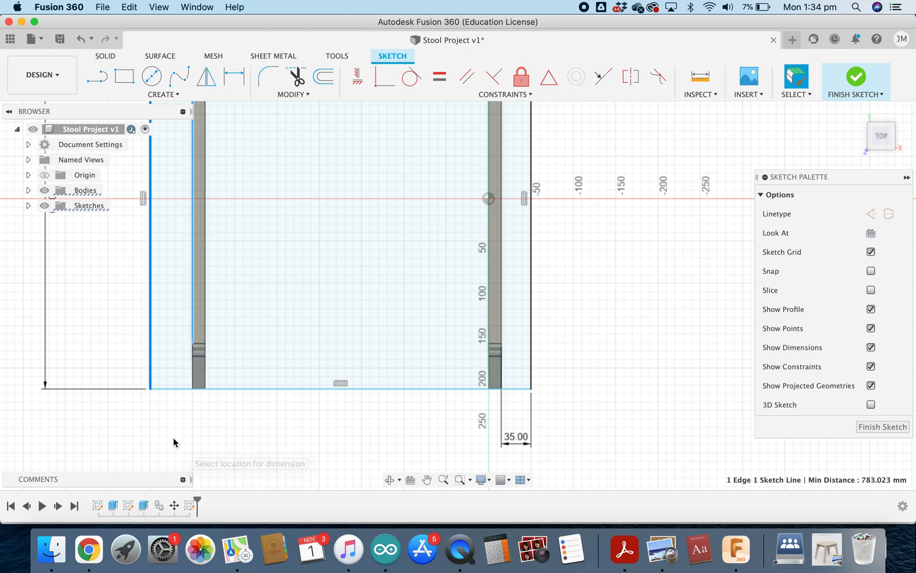
{"action": "left_click", "coordinate": [517, 440]}
{"action": "double_click", "coordinate": [516, 439]}
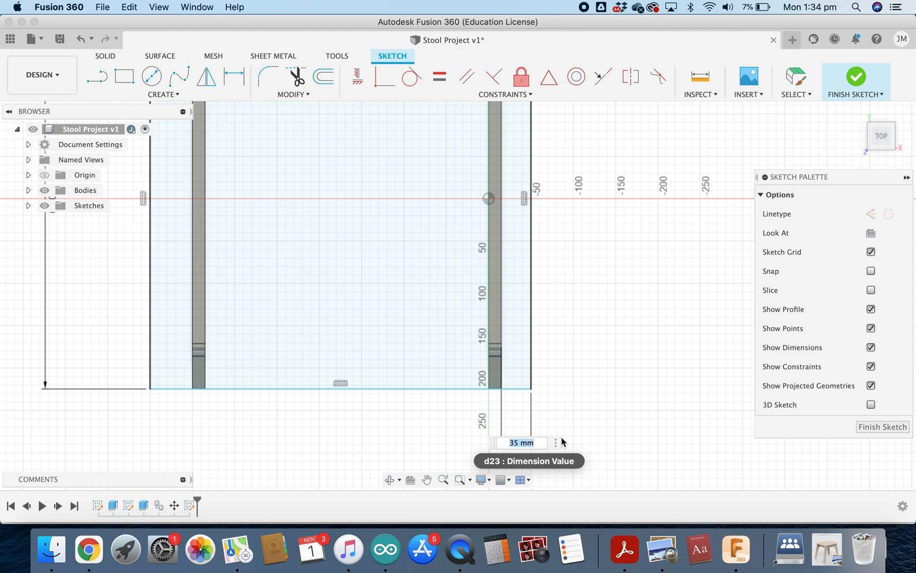
{"action": "type", "text": "40"}
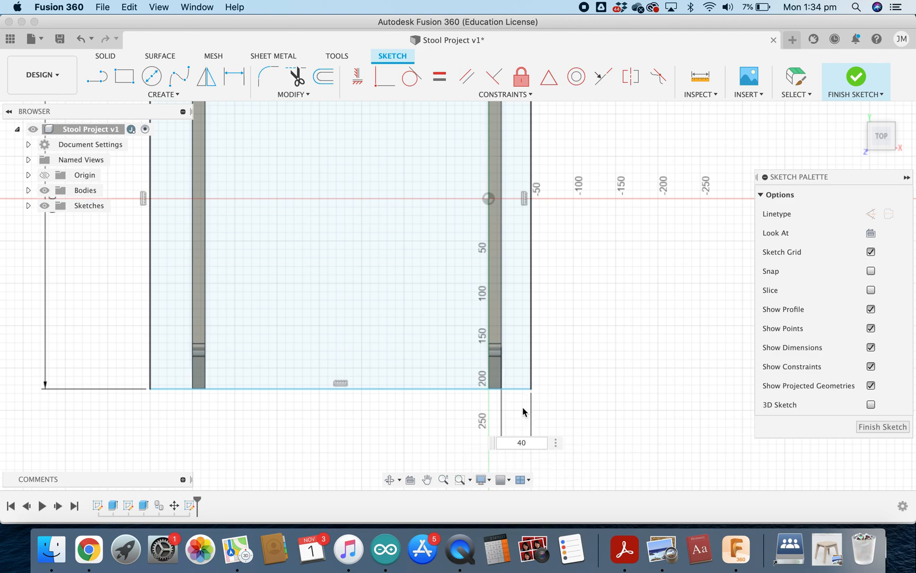
{"action": "key", "text": "Return"}
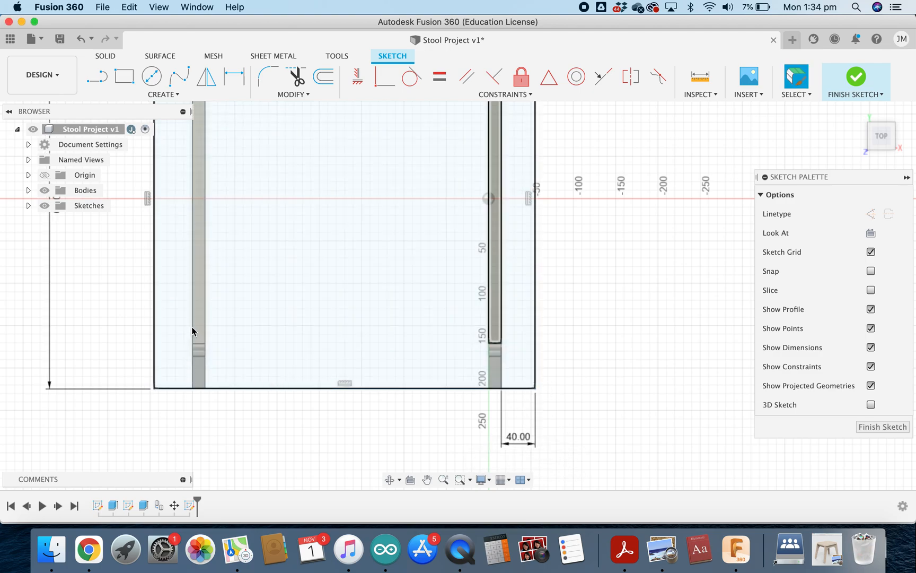
Recheck the overhang beyond the copied frame and set the original frame's overhang dimension to 42.5 mm.
{"action": "key", "text": "d"}
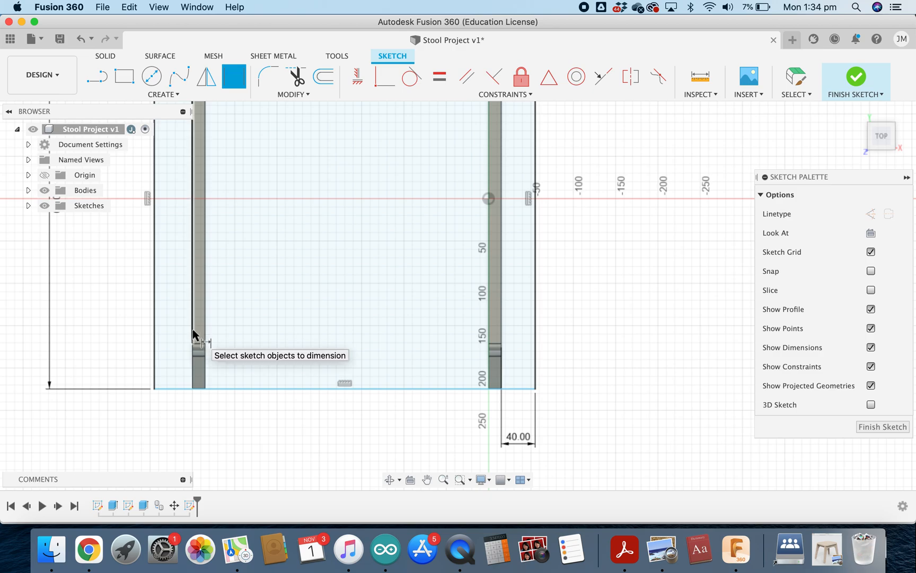
{"action": "left_click", "coordinate": [193, 333]}
{"action": "left_click", "coordinate": [155, 337]}
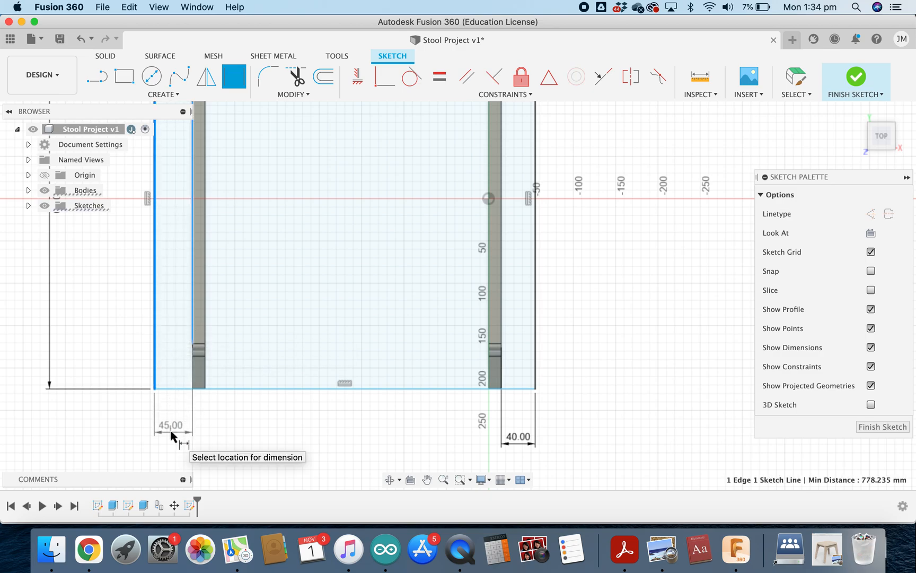
{"action": "key", "text": "Escape"}
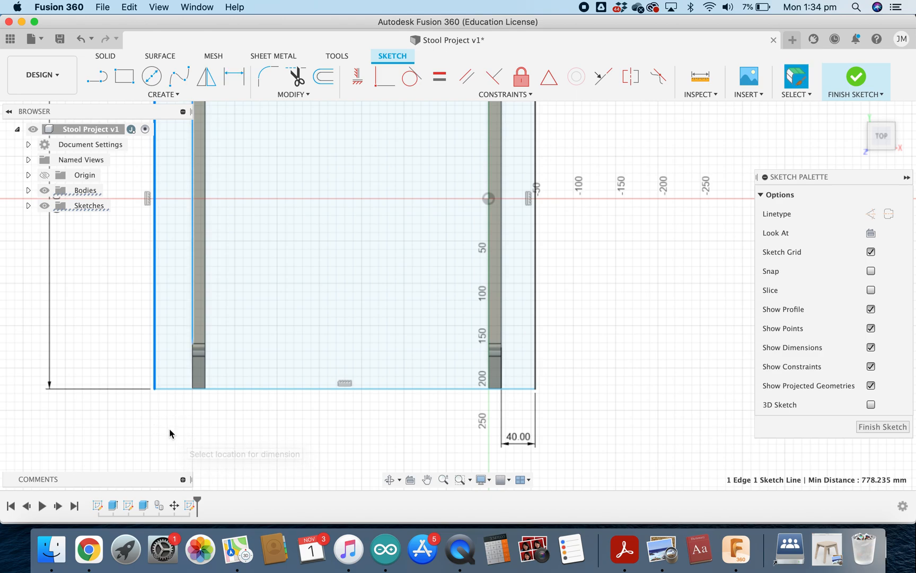
{"action": "double_click", "coordinate": [520, 438]}
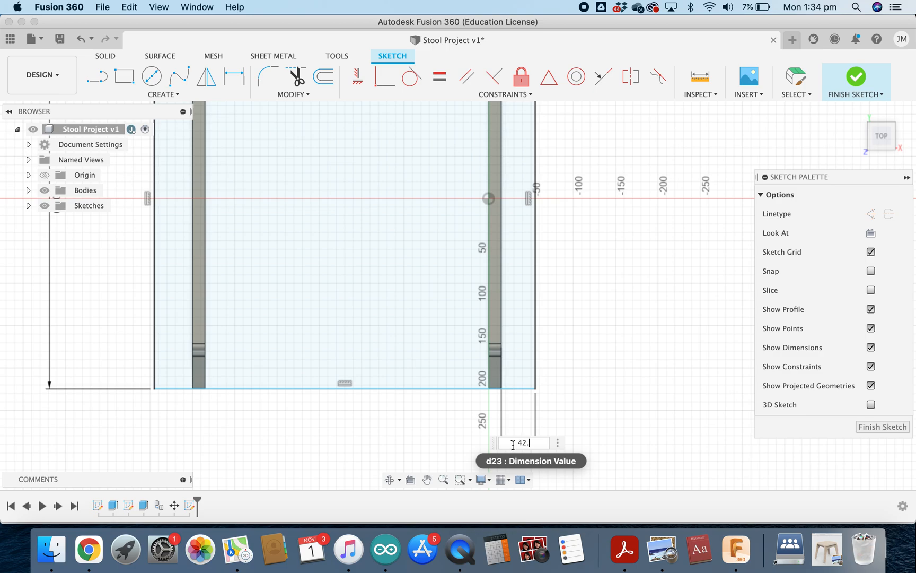
{"action": "key", "text": "Return"}
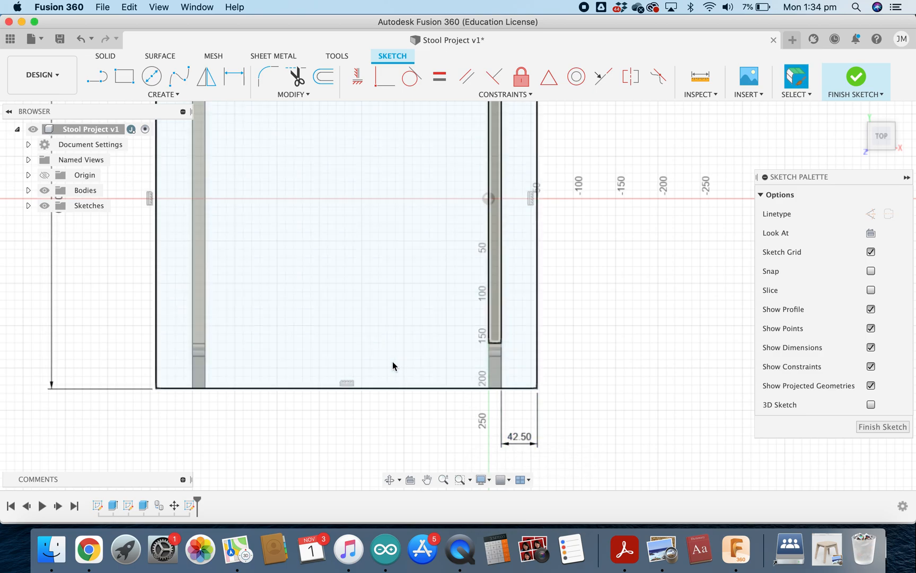
Add a driven dimension between the copied leg frame's outer face and the adjacent seat edge.
{"action": "key", "text": "d"}
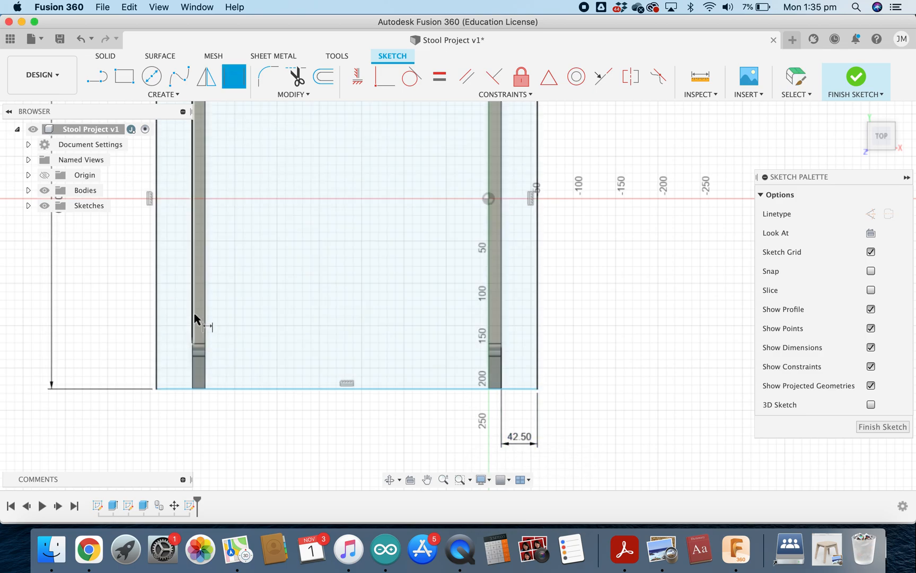
{"action": "left_click", "coordinate": [154, 320]}
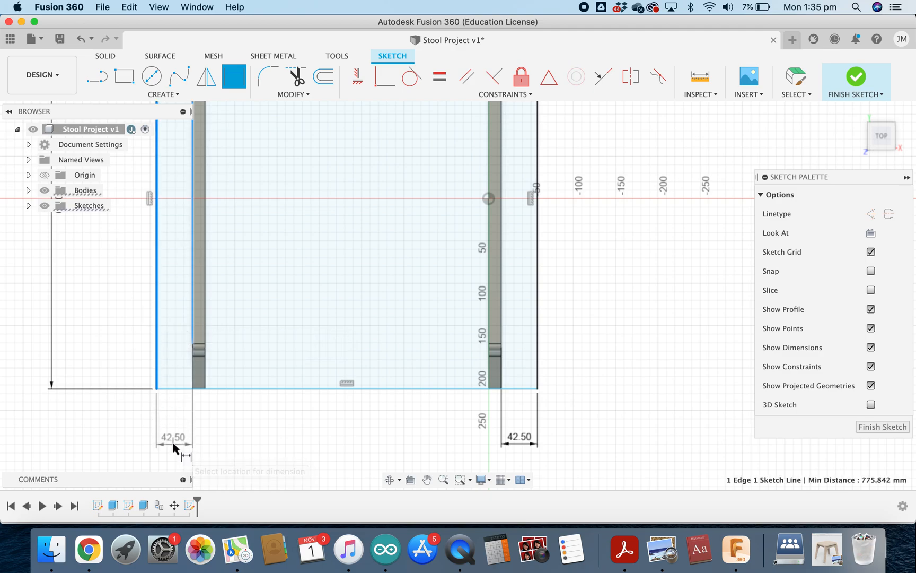
{"action": "left_click", "coordinate": [173, 444]}
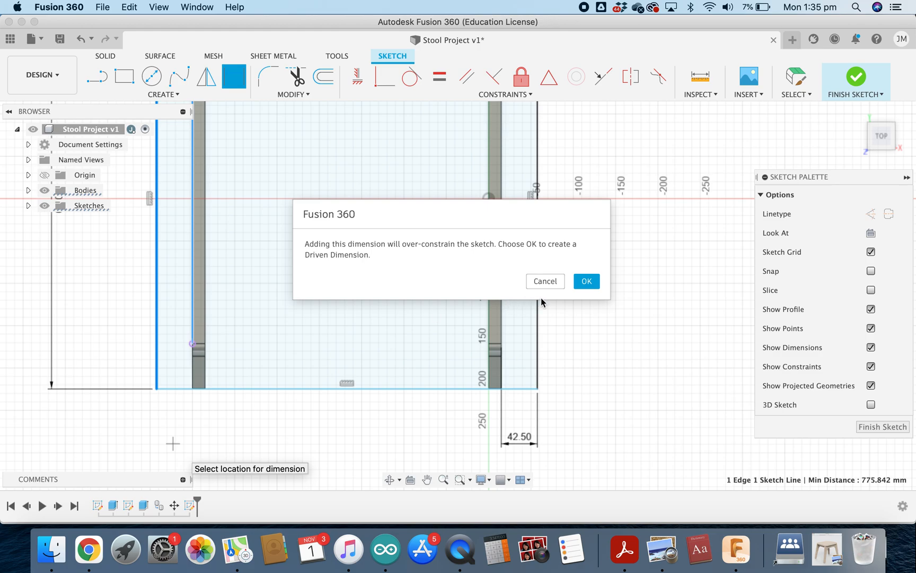
{"action": "left_click", "coordinate": [583, 282]}
{"action": "scroll", "coordinate": [305, 416], "scroll_direction": "down", "scroll_amount": 5}
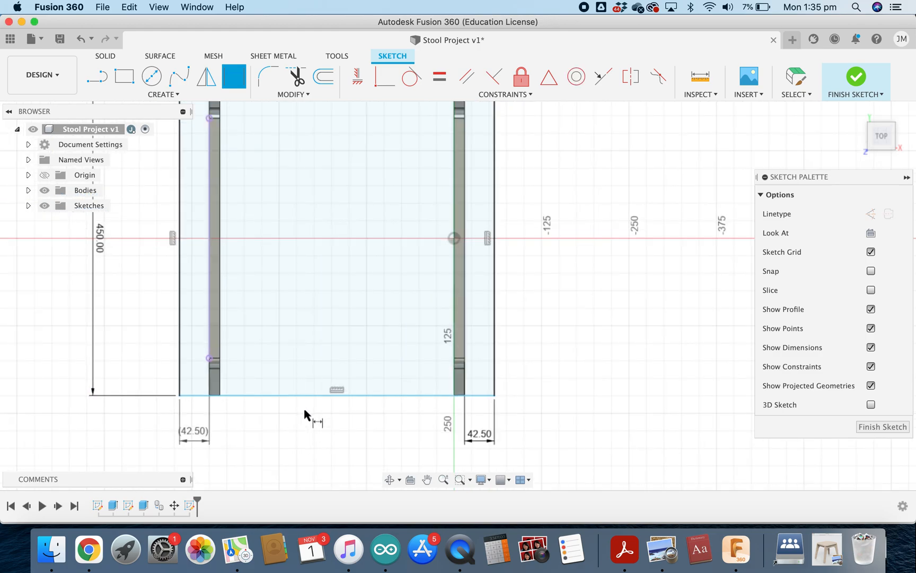
Try to apply an Equal constraint between the seat's upper edge and the upper end edge of the original leg frame.
{"action": "scroll", "coordinate": [428, 348], "scroll_direction": "up", "scroll_amount": 3}
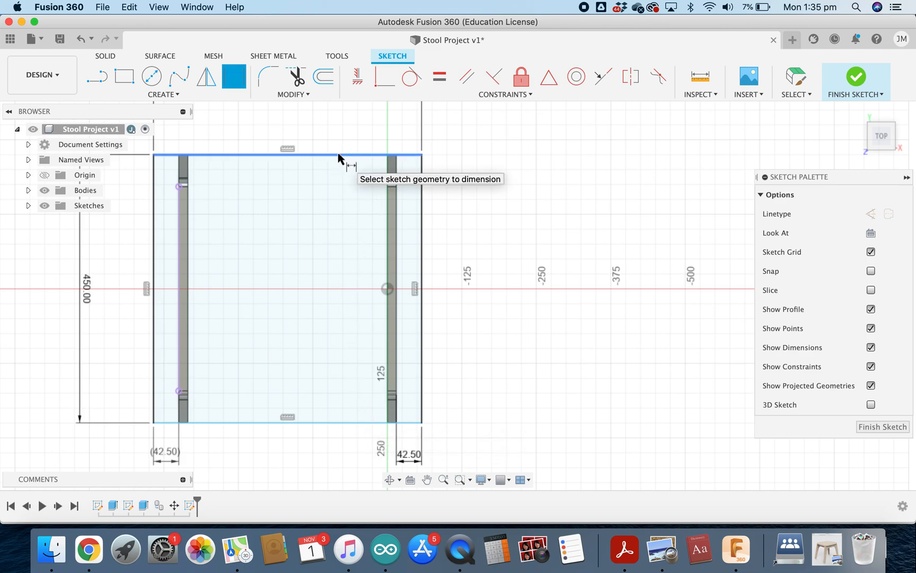
{"action": "scroll", "coordinate": [391, 161], "scroll_direction": "up", "scroll_amount": 5}
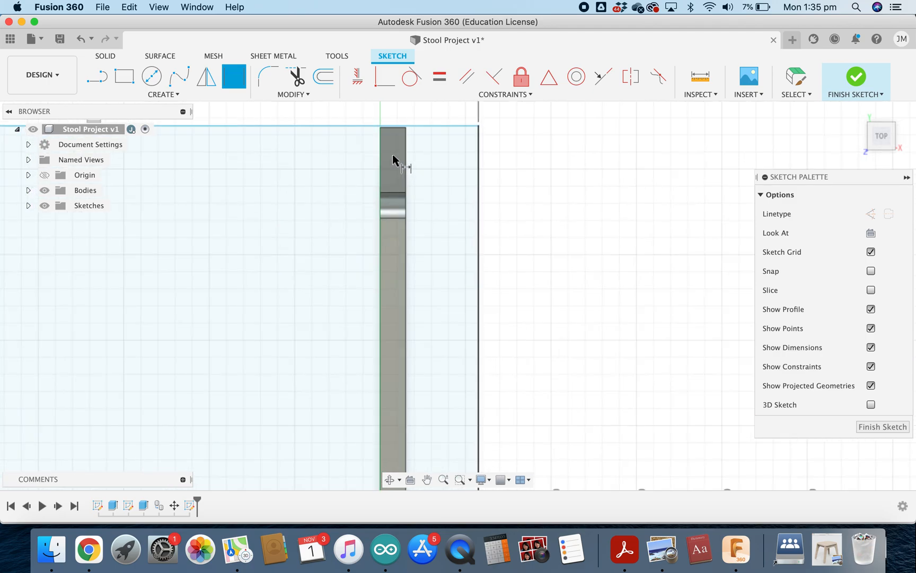
{"action": "scroll", "coordinate": [391, 150], "scroll_direction": "up", "scroll_amount": 5}
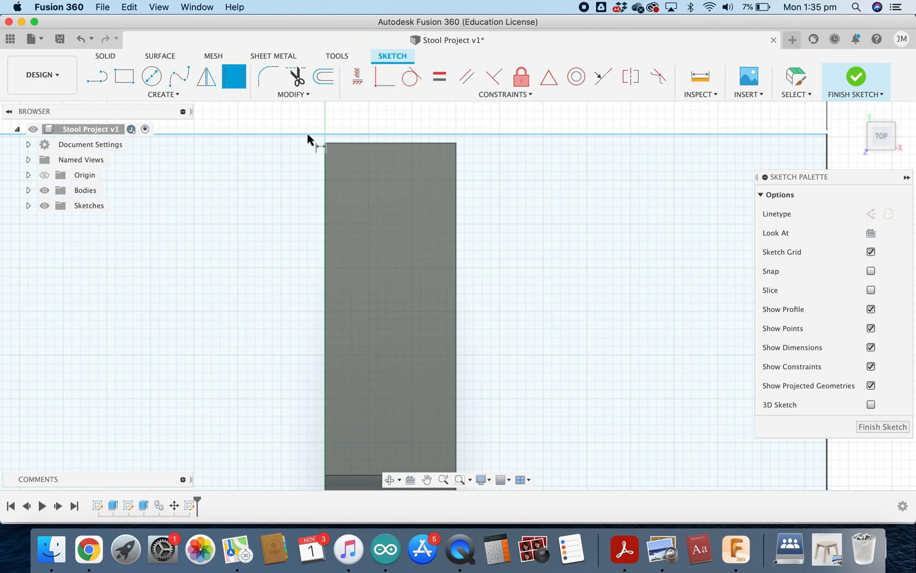
{"action": "left_click", "coordinate": [266, 134]}
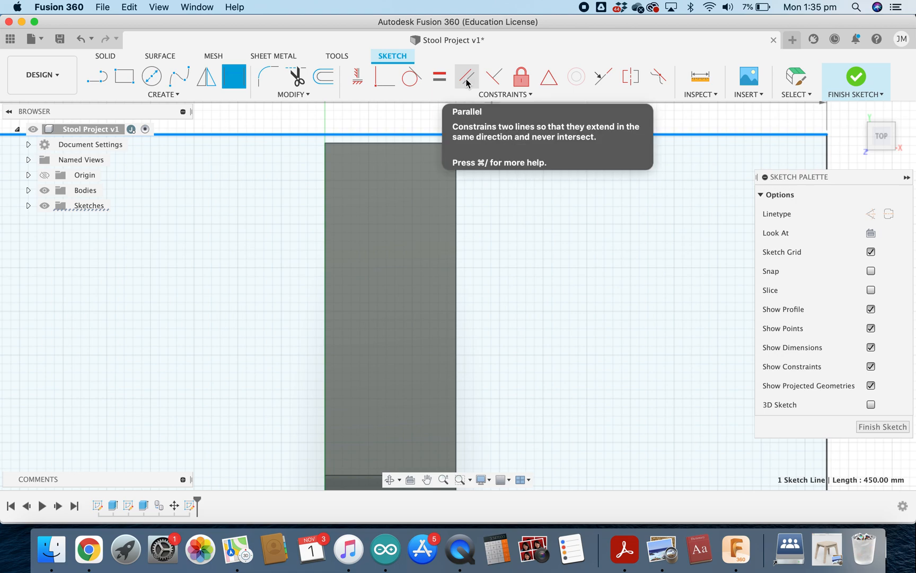
{"action": "left_click", "coordinate": [439, 77]}
{"action": "left_click", "coordinate": [385, 143]}
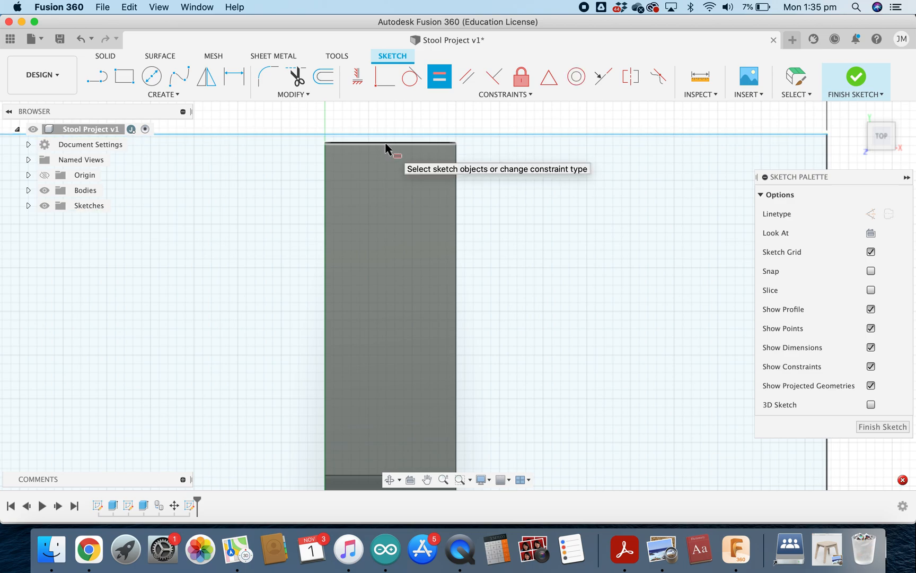
{"action": "scroll", "coordinate": [391, 159], "scroll_direction": "down", "scroll_amount": 3}
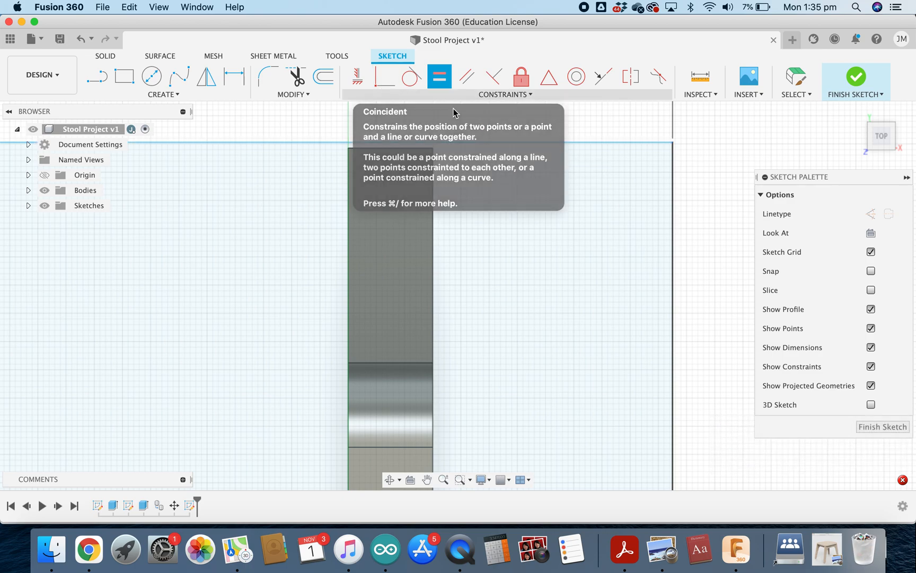
{"action": "left_click", "coordinate": [569, 142]}
Try a Coincident constraint on the seat's side edge, and retry Equal between the frame's end edge and the seat's upper edge.
{"action": "left_click", "coordinate": [385, 76]}
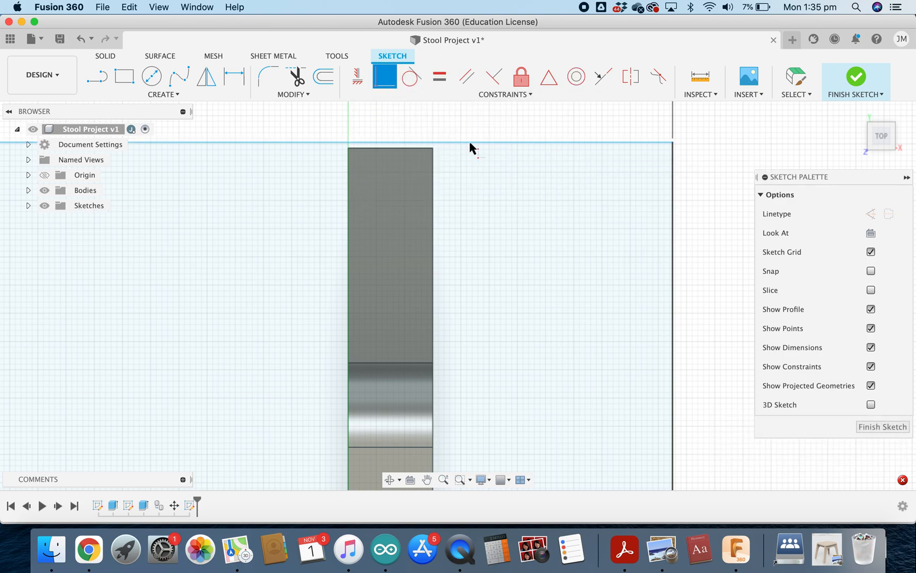
{"action": "left_click", "coordinate": [673, 211]}
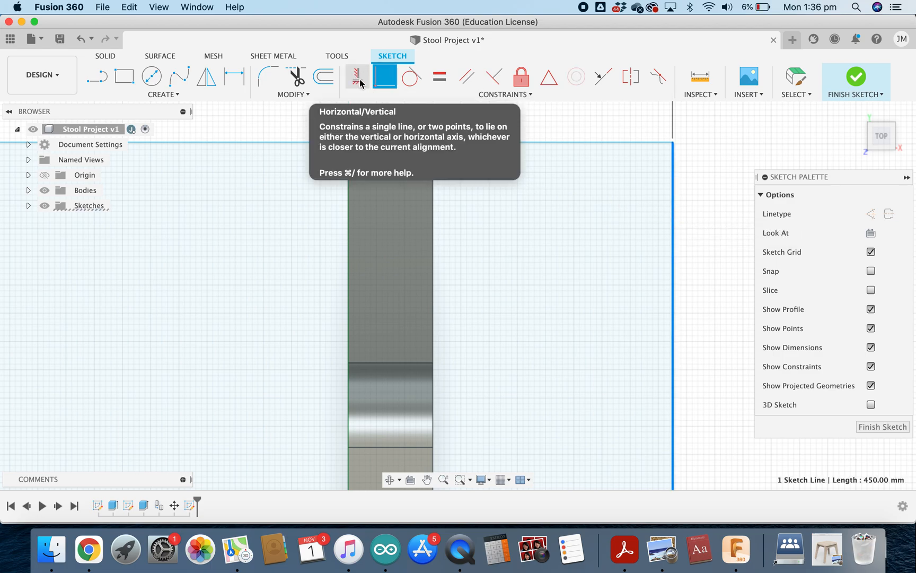
{"action": "left_click", "coordinate": [439, 76]}
{"action": "left_click", "coordinate": [410, 148]}
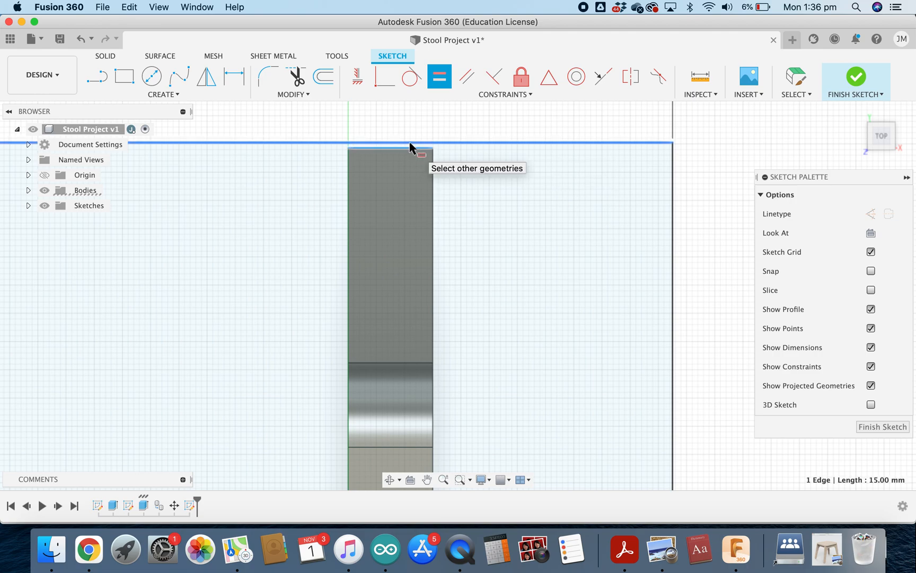
{"action": "left_click", "coordinate": [411, 144]}
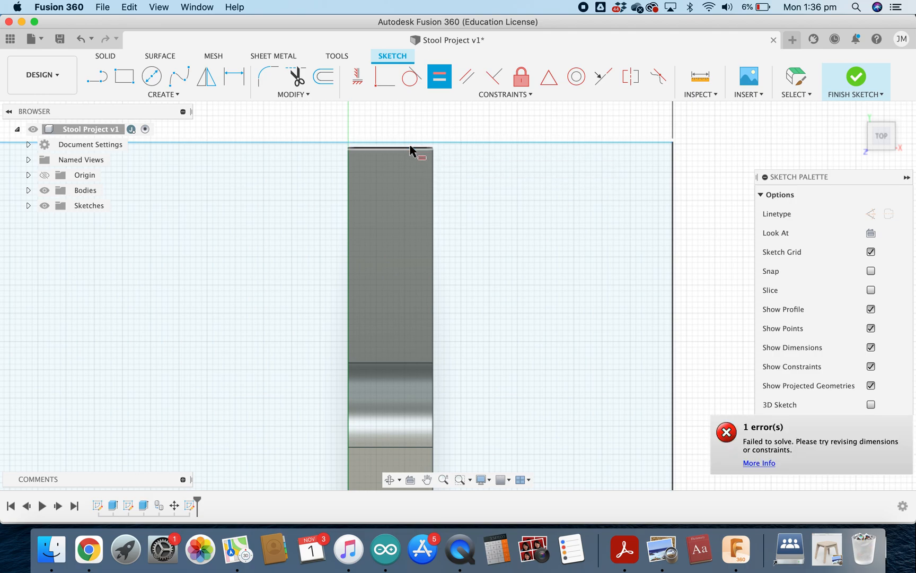
Try to apply a Perpendicular constraint from the original frame's side and end edges to the seat's upper edge.
{"action": "left_click", "coordinate": [496, 82]}
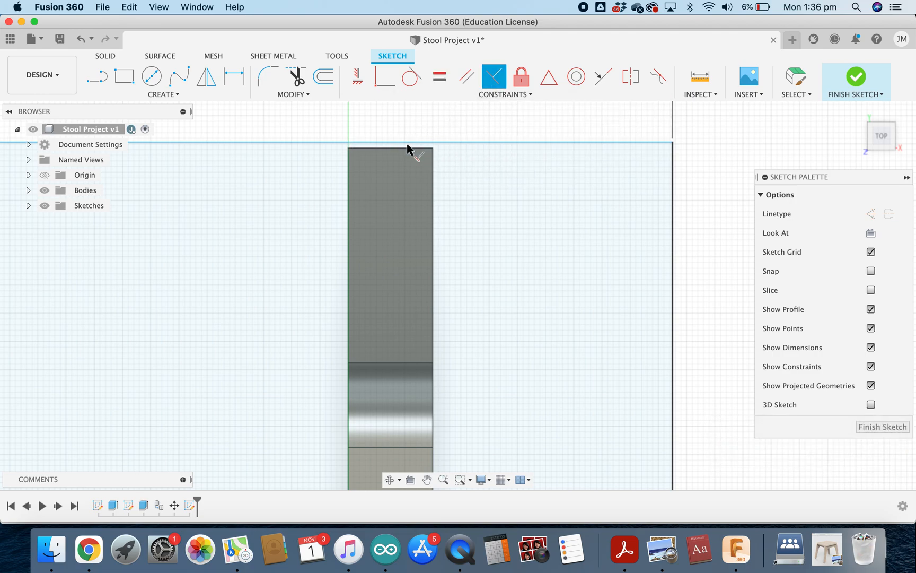
{"action": "left_click", "coordinate": [348, 172]}
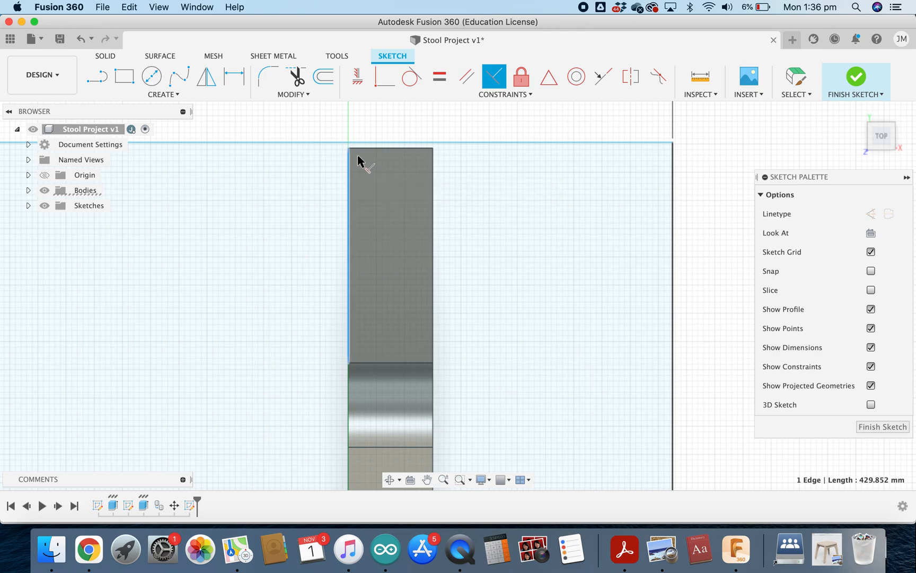
{"action": "left_click", "coordinate": [378, 143]}
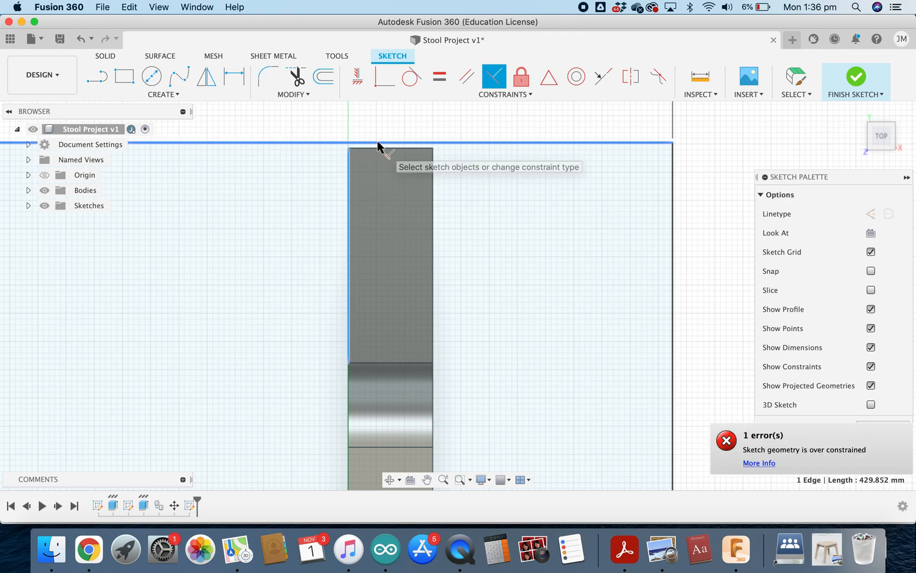
{"action": "left_click", "coordinate": [421, 148]}
{"action": "left_click", "coordinate": [421, 142]}
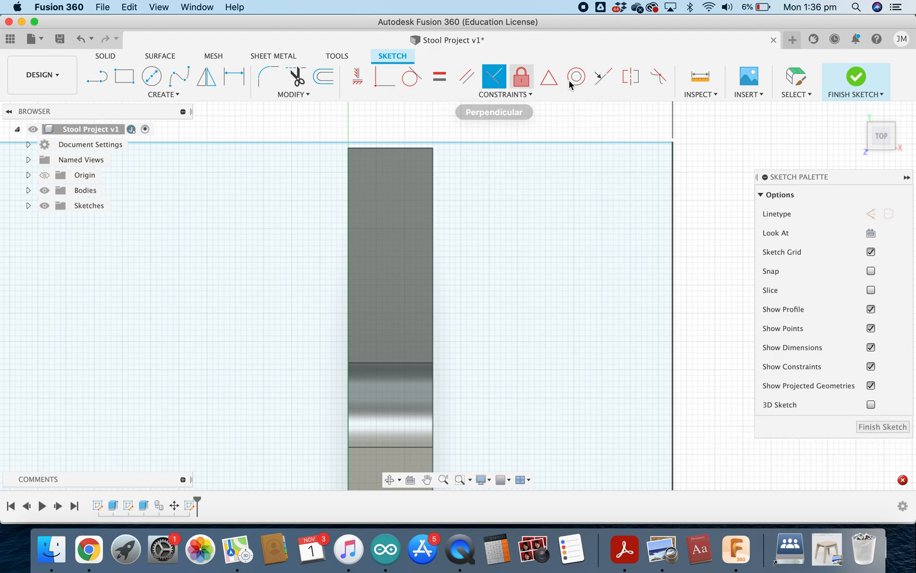
Apply a Collinear constraint between the seat's upper edge and the upper end edge of the original leg frame.
{"action": "left_click", "coordinate": [595, 81]}
{"action": "left_click", "coordinate": [436, 142]}
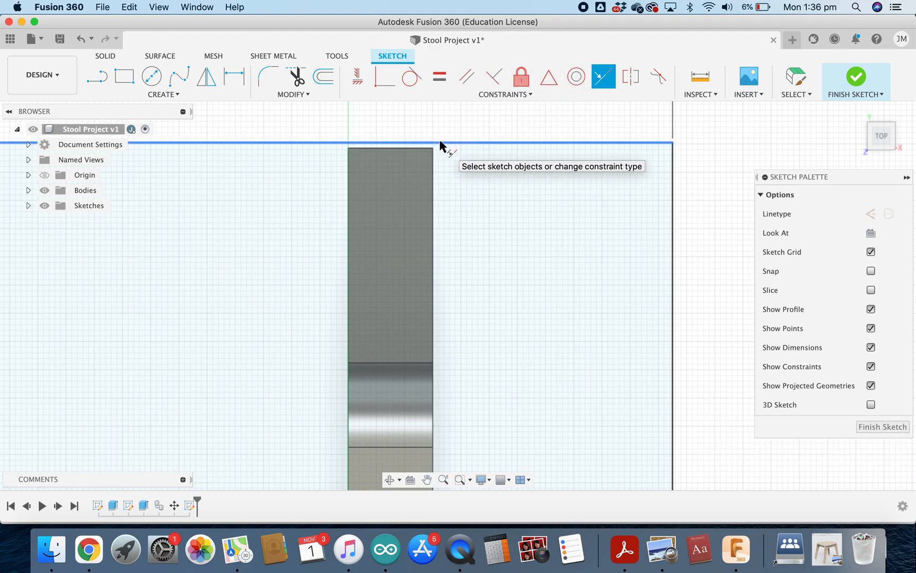
{"action": "left_click", "coordinate": [388, 148]}
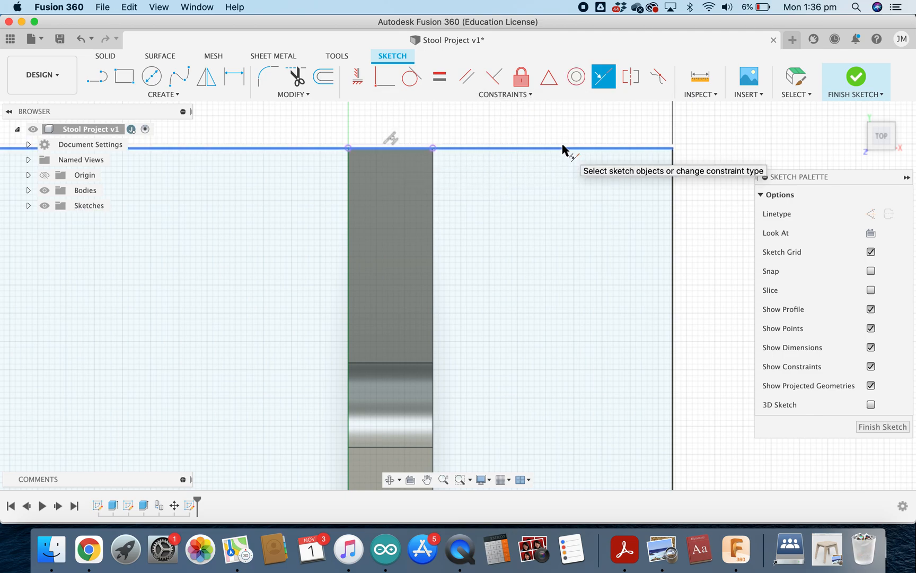
Examine how the seat's lower edge lines up with the lower end of the original leg frame.
{"action": "scroll", "coordinate": [390, 188], "scroll_direction": "down", "scroll_amount": 3}
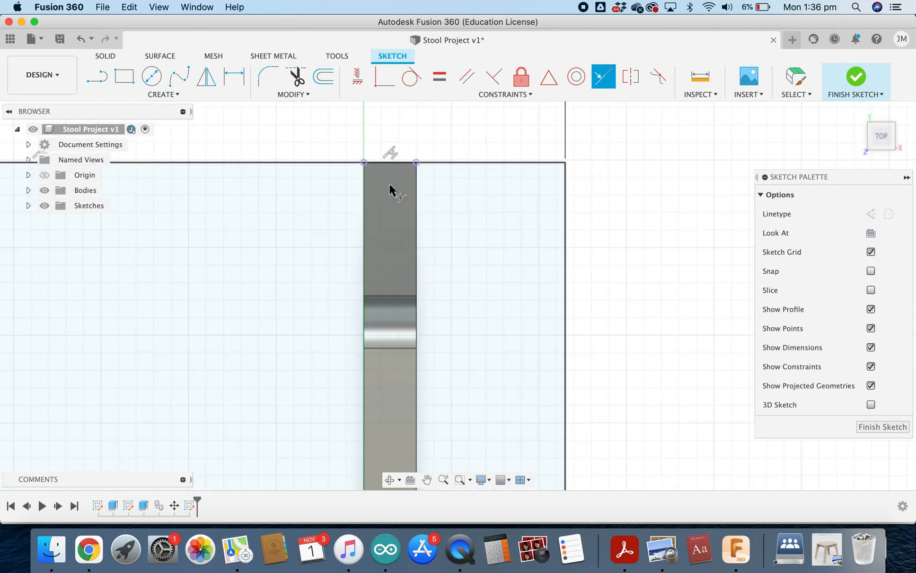
{"action": "scroll", "coordinate": [339, 337], "scroll_direction": "down", "scroll_amount": 4}
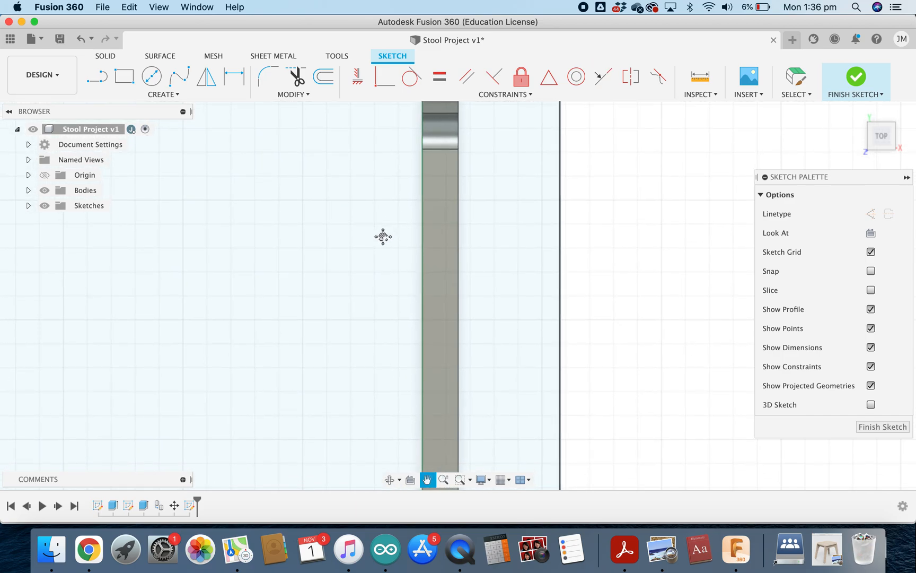
{"action": "scroll", "coordinate": [344, 316], "scroll_direction": "down", "scroll_amount": 5}
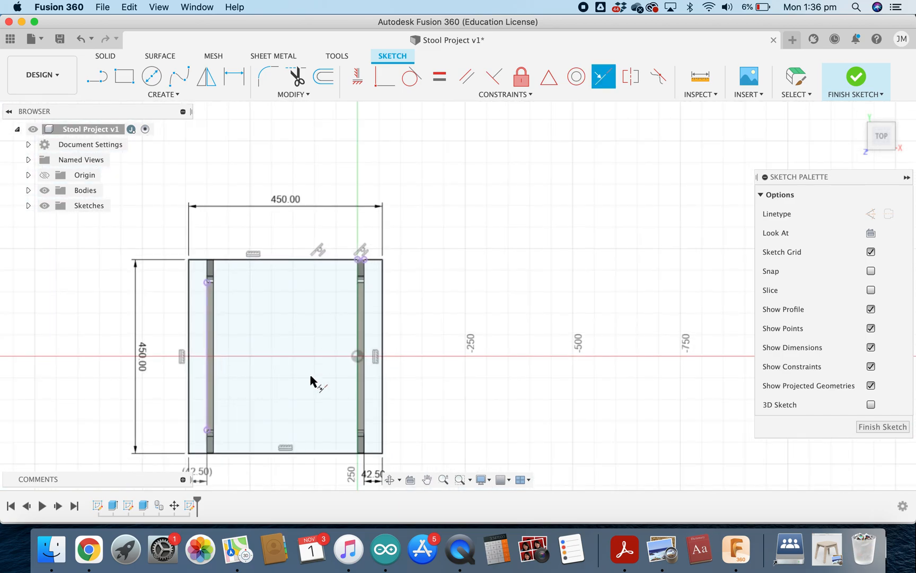
{"action": "scroll", "coordinate": [334, 453], "scroll_direction": "up", "scroll_amount": 2}
{"action": "scroll", "coordinate": [371, 456], "scroll_direction": "up", "scroll_amount": 5}
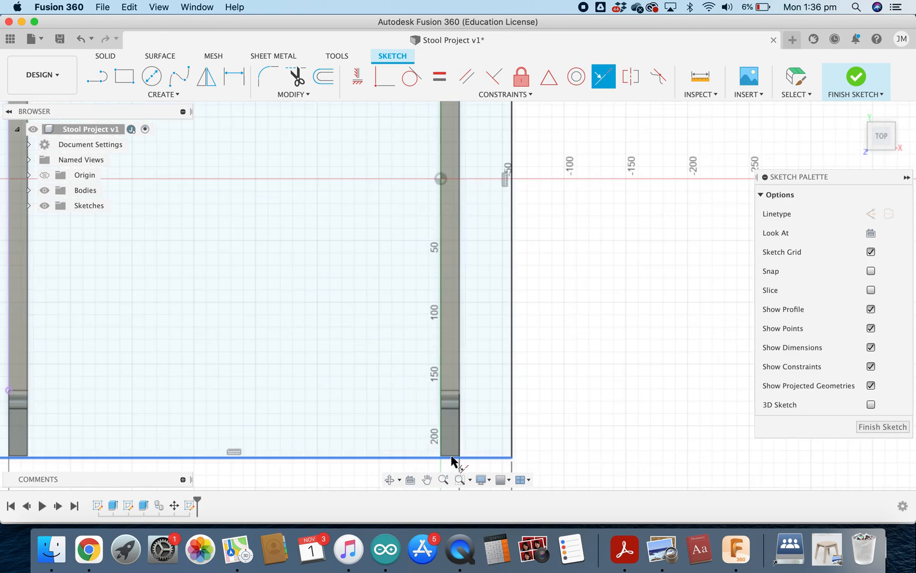
{"action": "scroll", "coordinate": [454, 459], "scroll_direction": "up", "scroll_amount": 2}
{"action": "scroll", "coordinate": [453, 460], "scroll_direction": "down", "scroll_amount": 2}
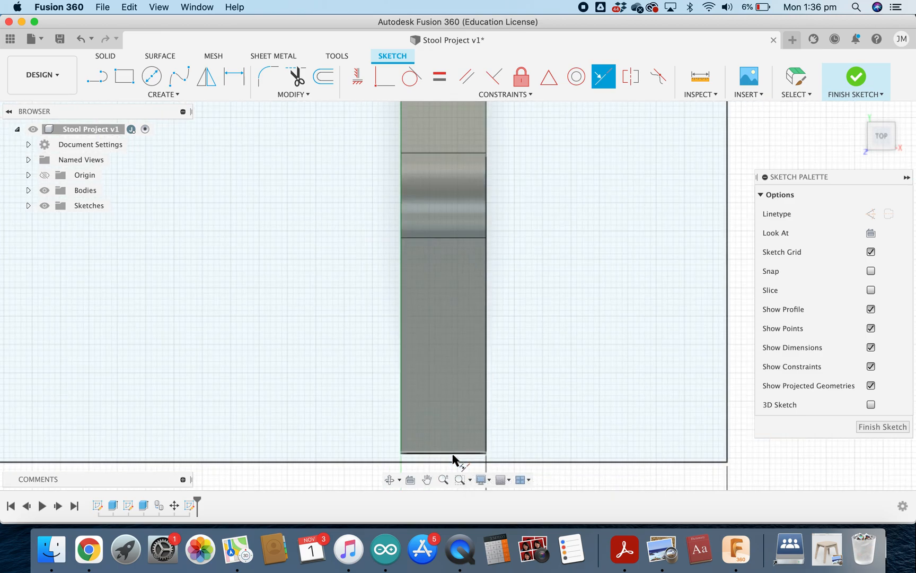
{"action": "scroll", "coordinate": [454, 458], "scroll_direction": "up", "scroll_amount": 2}
{"action": "scroll", "coordinate": [454, 459], "scroll_direction": "down", "scroll_amount": 6}
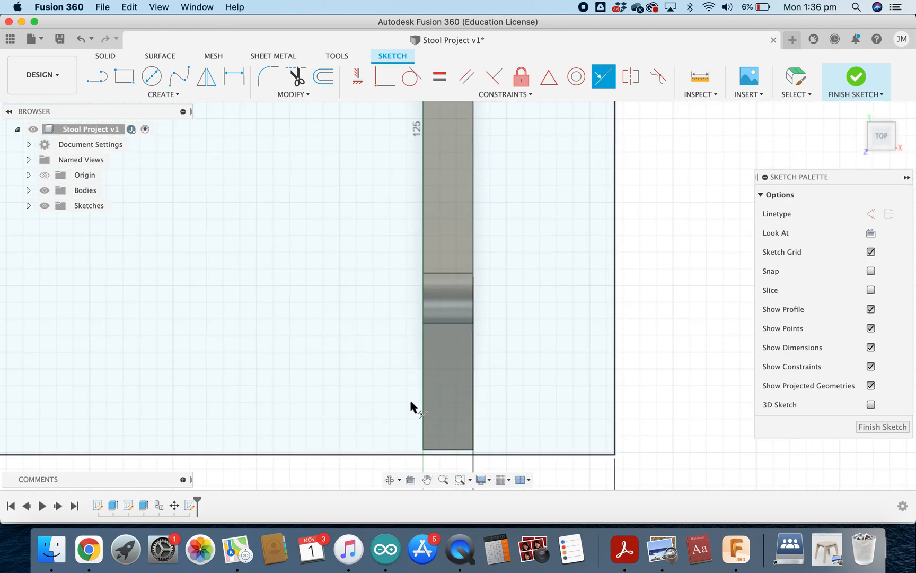
{"action": "scroll", "coordinate": [277, 328], "scroll_direction": "down", "scroll_amount": 3}
Delete the seat's vertical 450 mm dimension.
{"action": "mouse_move", "coordinate": [223, 290]}
{"action": "middle_mouse_down"}
{"action": "mouse_move", "coordinate": [387, 335]}
{"action": "mouse_move", "coordinate": [496, 352]}
{"action": "middle_mouse_up"}
{"action": "scroll", "coordinate": [406, 320], "scroll_direction": "down", "scroll_amount": 2}
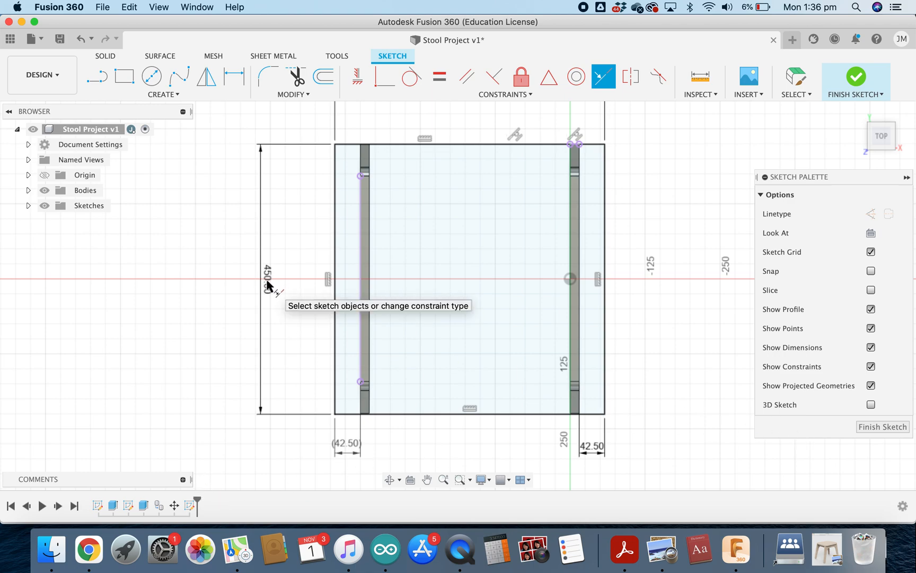
{"action": "key", "text": "Escape"}
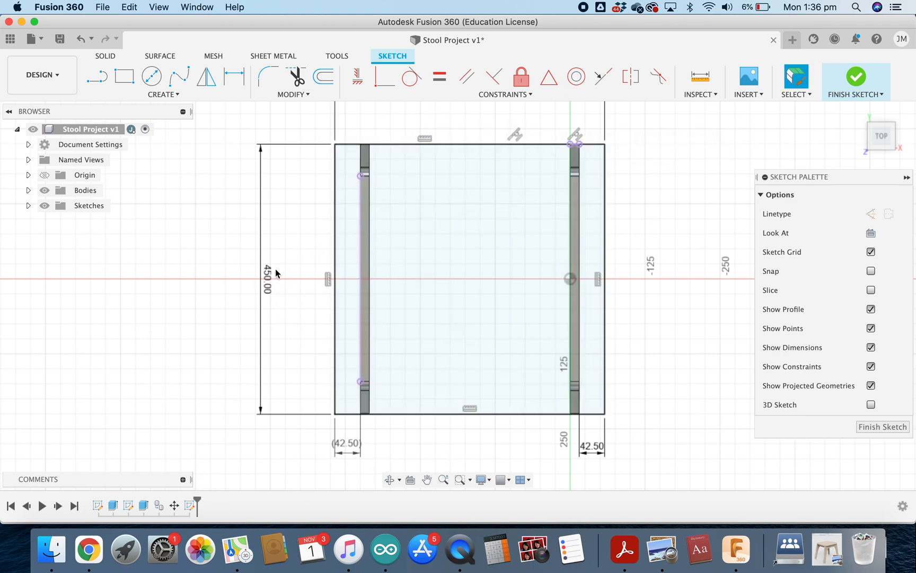
{"action": "left_click", "coordinate": [272, 289]}
{"action": "key", "text": "Delete"}
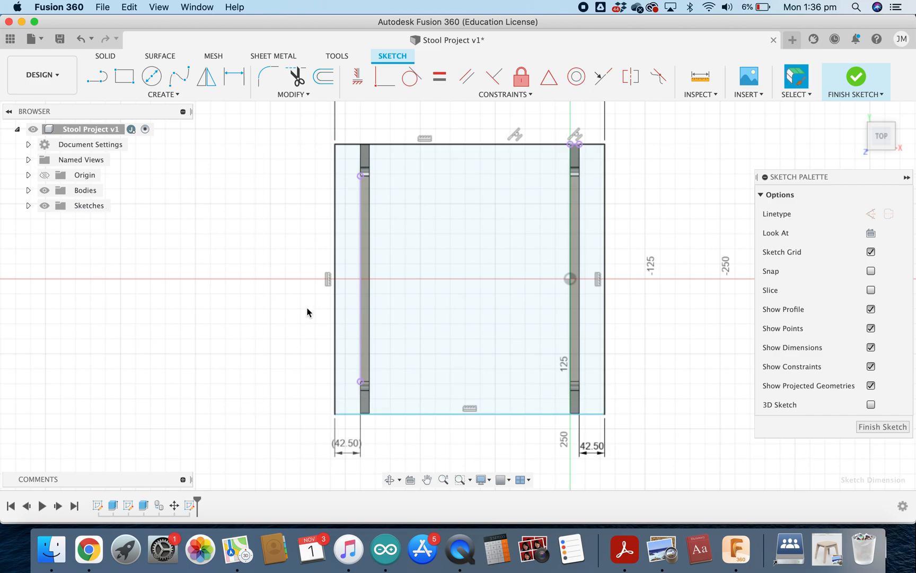
Apply a Collinear constraint between the seat's lower edge and the lower end edge of the original leg frame.
{"action": "scroll", "coordinate": [518, 374], "scroll_direction": "up", "scroll_amount": 10}
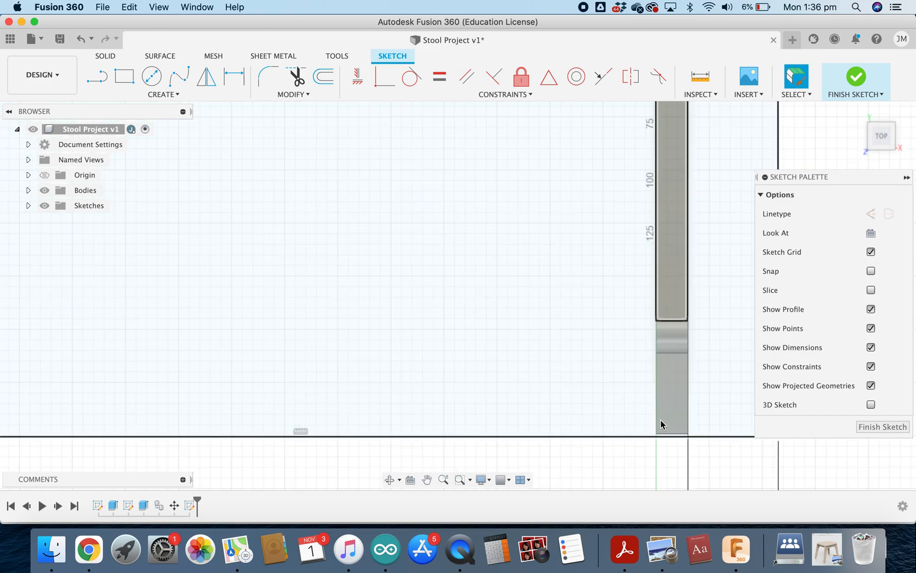
{"action": "scroll", "coordinate": [569, 196], "scroll_direction": "up", "scroll_amount": 5}
{"action": "middle_click_drag", "start_coordinate": [542, 323], "coordinate": [415, 94]}
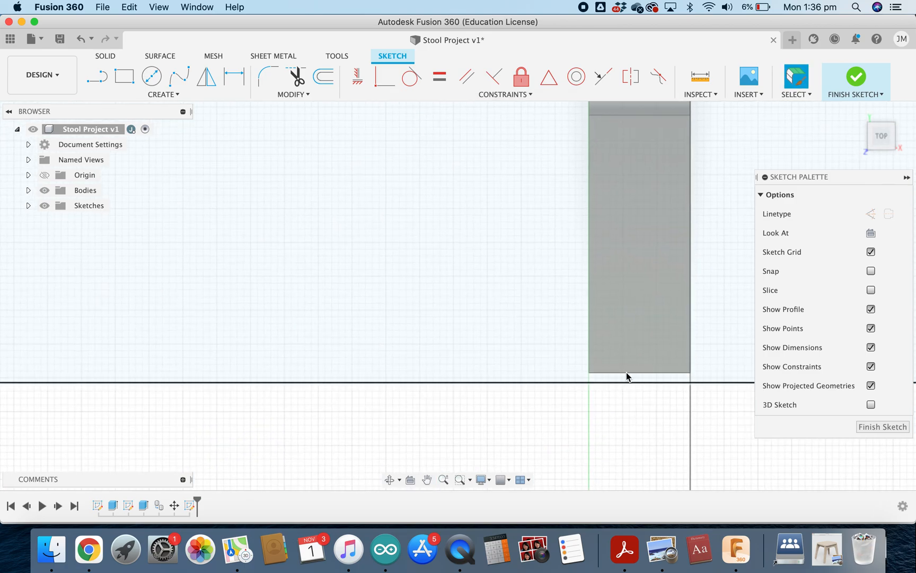
{"action": "left_click", "coordinate": [517, 384]}
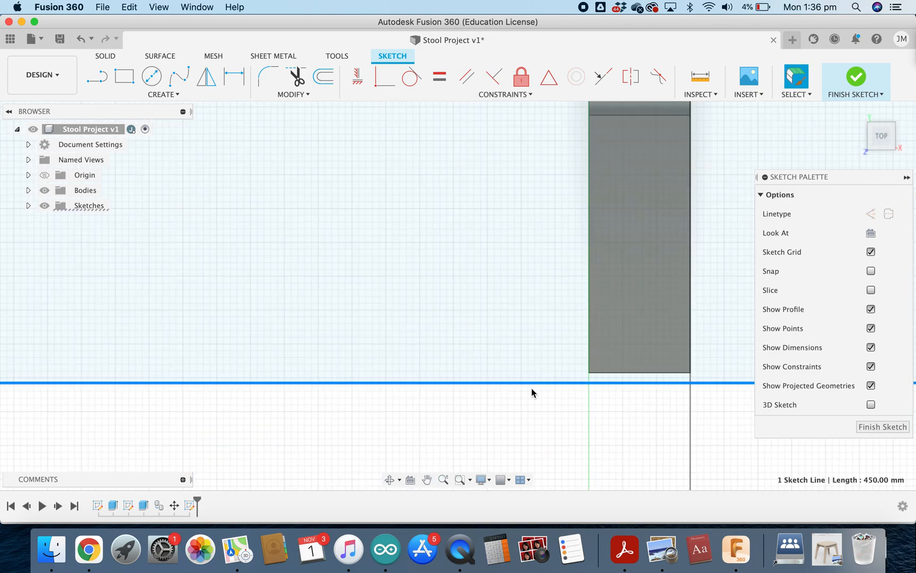
{"action": "left_click", "coordinate": [603, 77]}
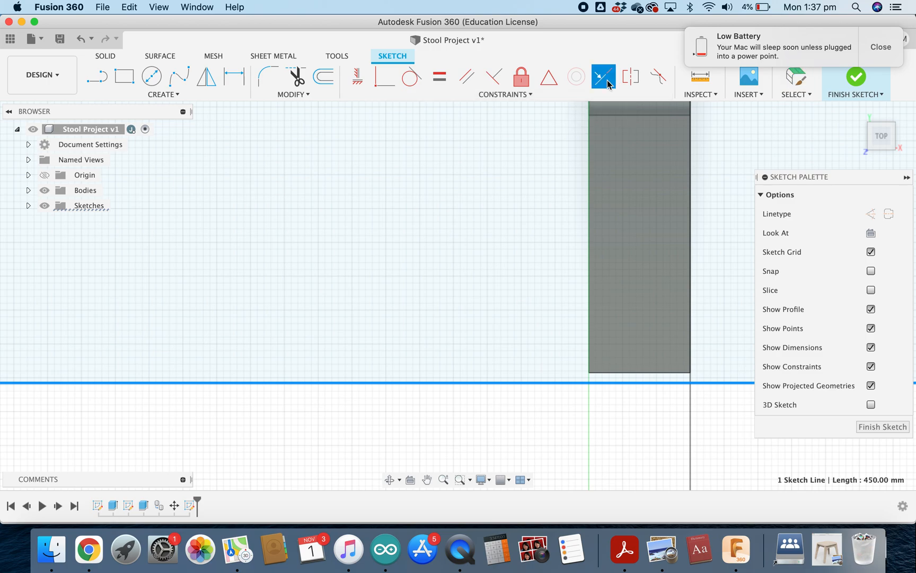
{"action": "left_click", "coordinate": [648, 373]}
{"action": "scroll", "coordinate": [501, 338], "scroll_direction": "up", "scroll_amount": 2}
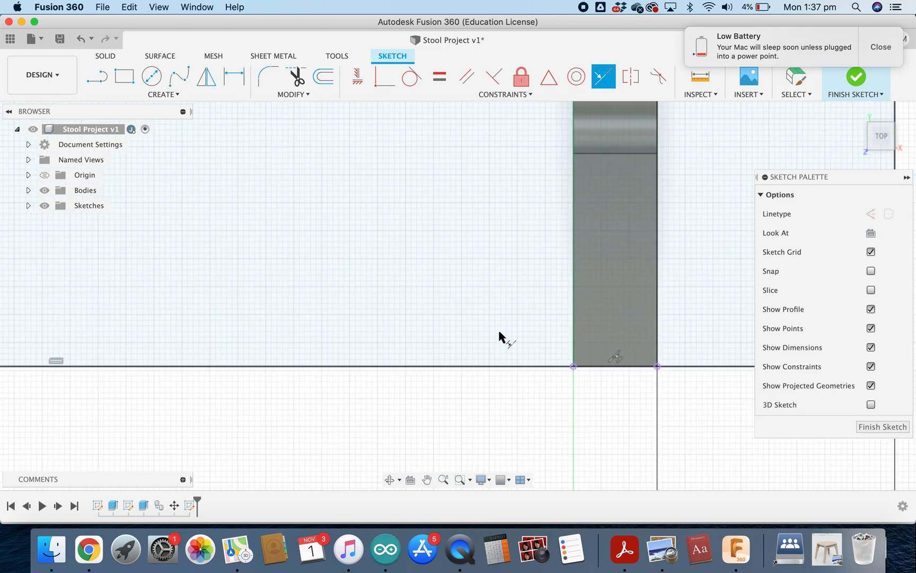
Start an Extrude with the seat profile and the narrow strip profile on top of the original leg frame selected.
{"action": "scroll", "coordinate": [462, 285], "scroll_direction": "down", "scroll_amount": 6}
{"action": "mouse_move", "coordinate": [433, 196]}
{"action": "middle_mouse_down"}
{"action": "mouse_move", "coordinate": [430, 350]}
{"action": "mouse_move", "coordinate": [442, 351]}
{"action": "mouse_move", "coordinate": [451, 312]}
{"action": "middle_mouse_up"}
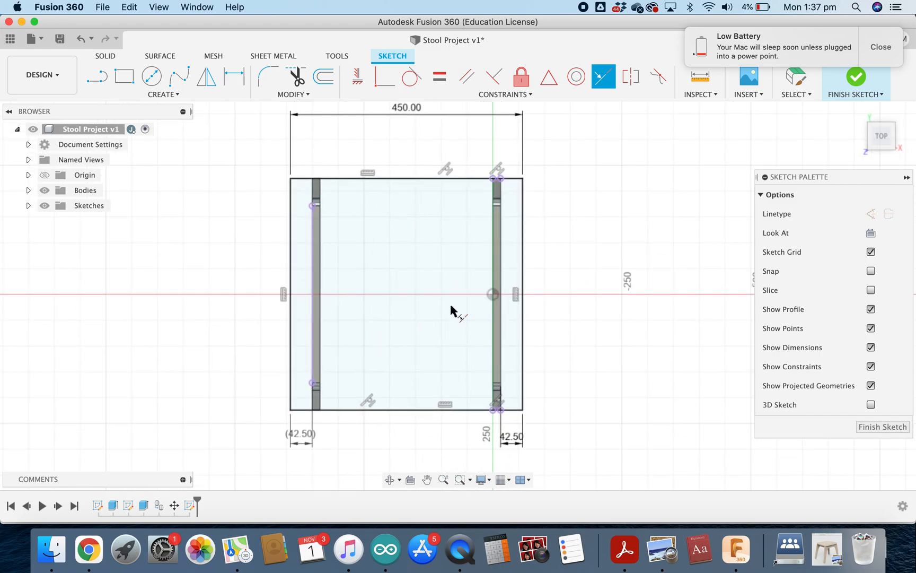
{"action": "key", "text": "e"}
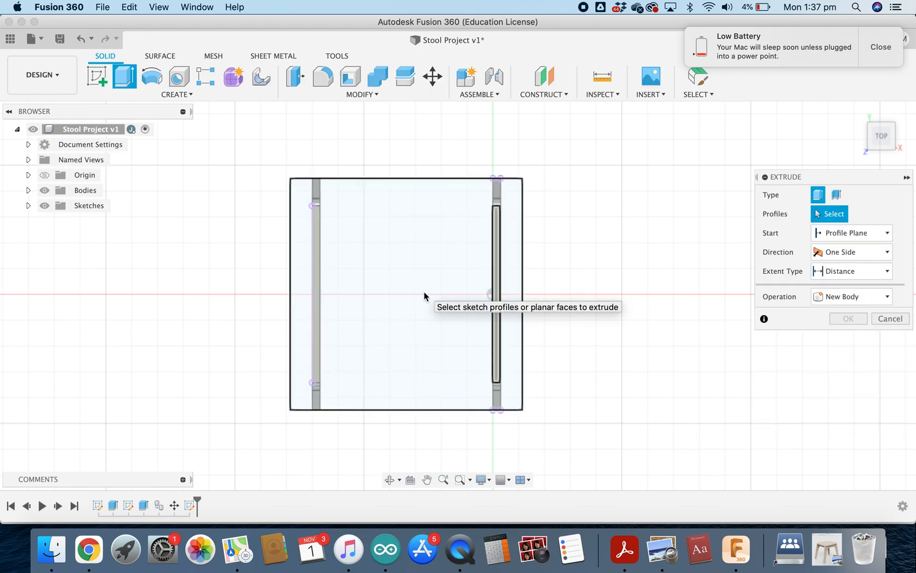
{"action": "left_click", "coordinate": [438, 316]}
{"action": "middle_click_drag", "start_coordinate": [458, 380], "coordinate": [414, 342], "text": "shift"}
{"action": "left_click", "coordinate": [415, 251]}
{"action": "scroll", "coordinate": [420, 249], "scroll_direction": "up", "scroll_amount": 5}
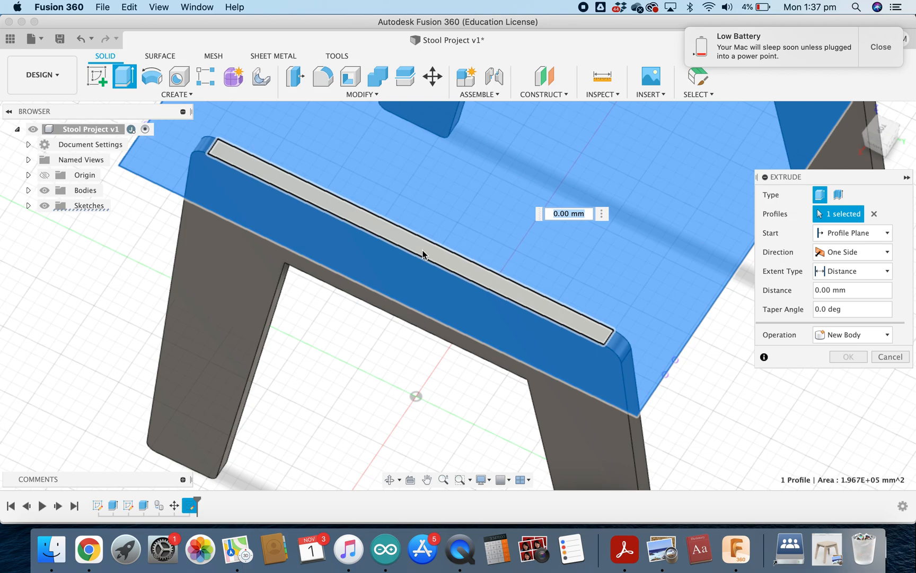
{"action": "scroll", "coordinate": [432, 261], "scroll_direction": "down", "scroll_amount": 6}
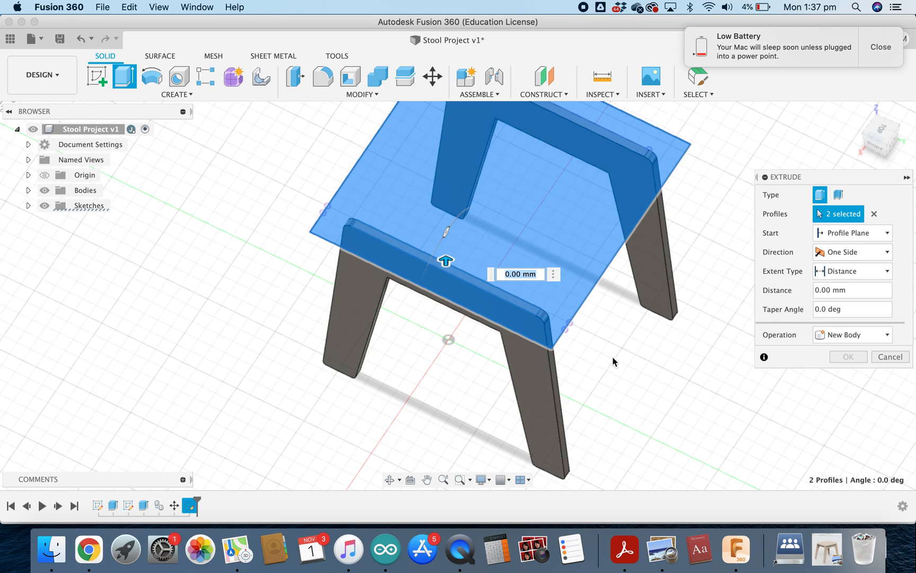
Choose New Body as the extrusion's operation, and extrude the two selected seat profiles 15 mm upward.
{"action": "left_click", "coordinate": [889, 336]}
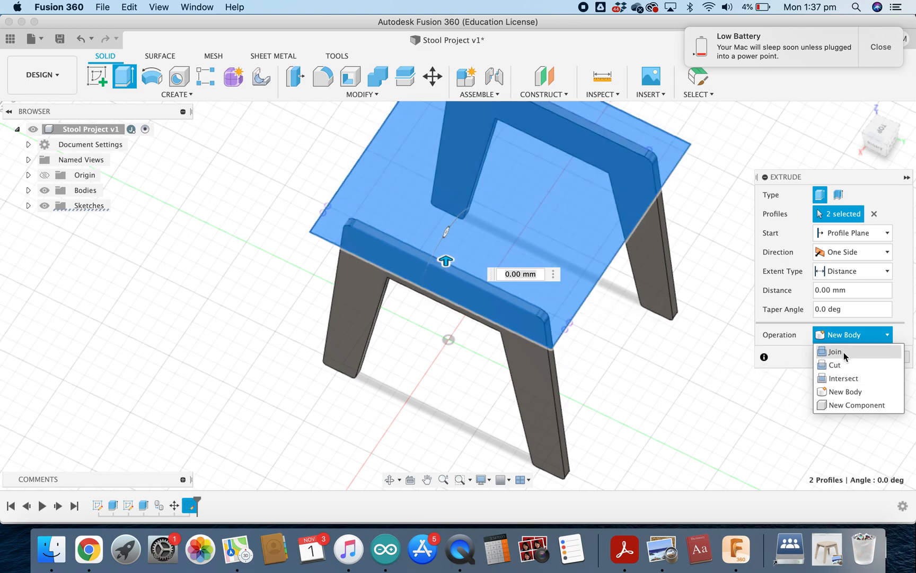
{"action": "left_click", "coordinate": [844, 393]}
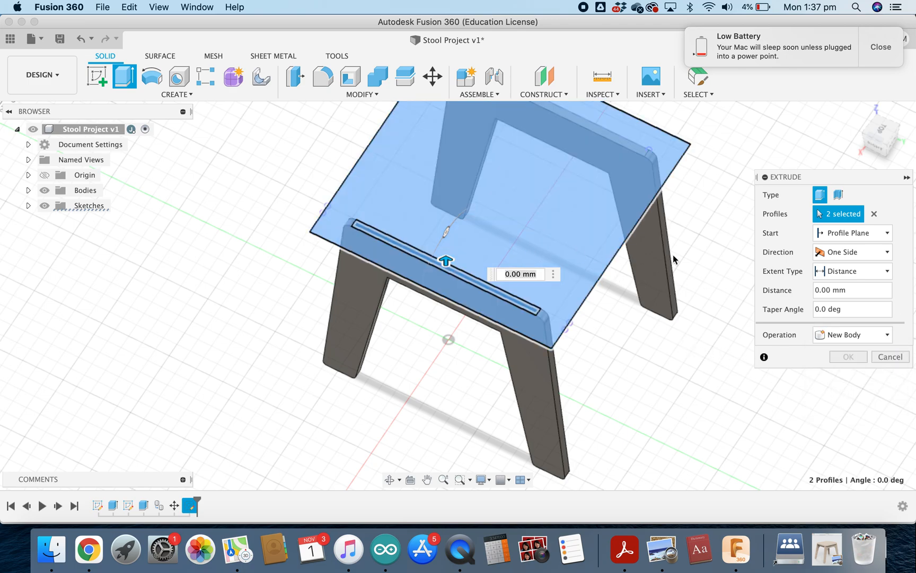
{"action": "left_click_drag", "start_coordinate": [445, 259], "coordinate": [445, 250]}
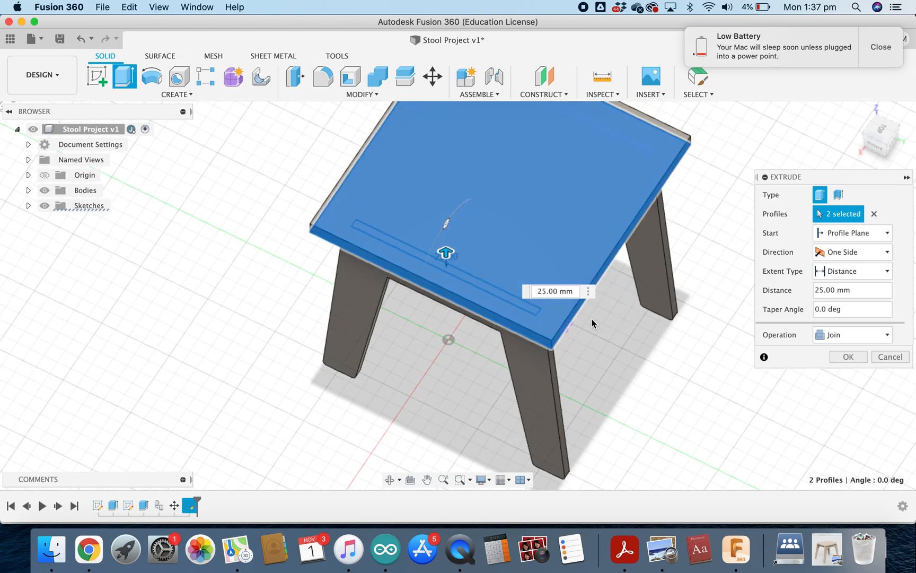
{"action": "left_click", "coordinate": [552, 290]}
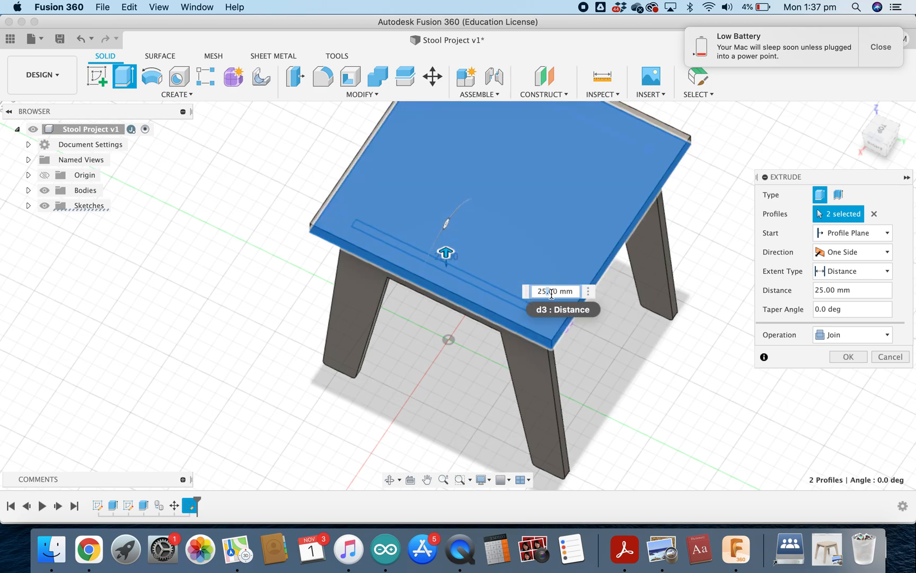
{"action": "key", "text": "BackSpace"}
{"action": "key", "text": "BackSpace"}
{"action": "type", "text": "15"}
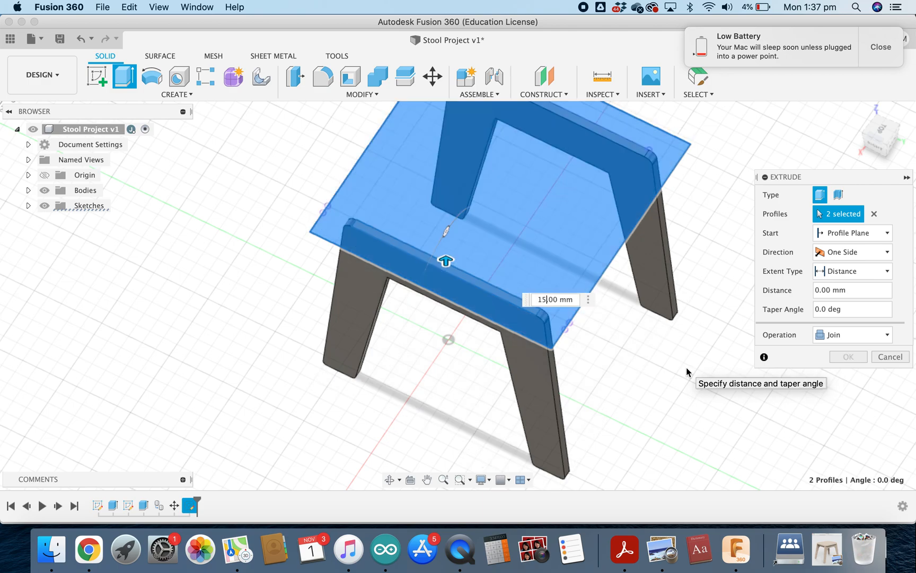
{"action": "key", "text": "Return"}
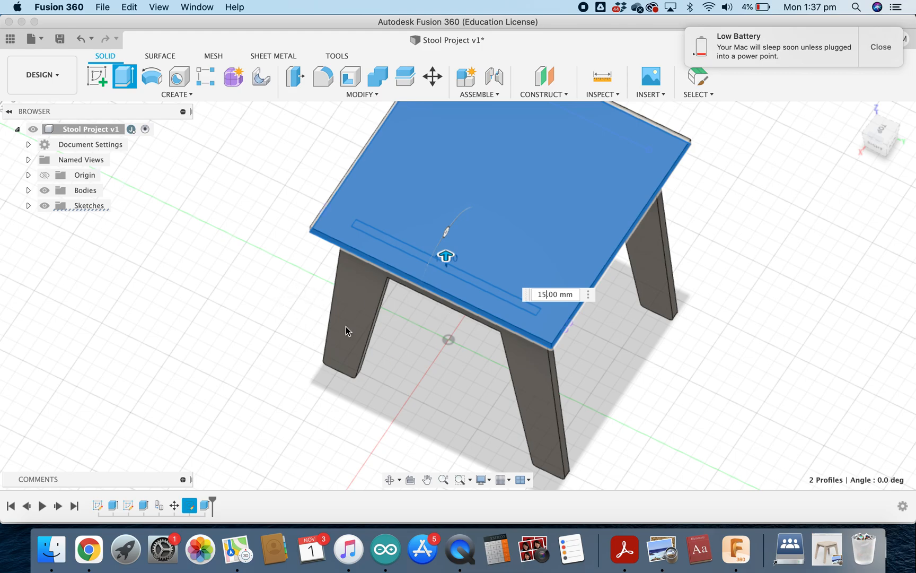
{"action": "middle_click_drag", "start_coordinate": [631, 360], "coordinate": [654, 265], "text": "shift"}
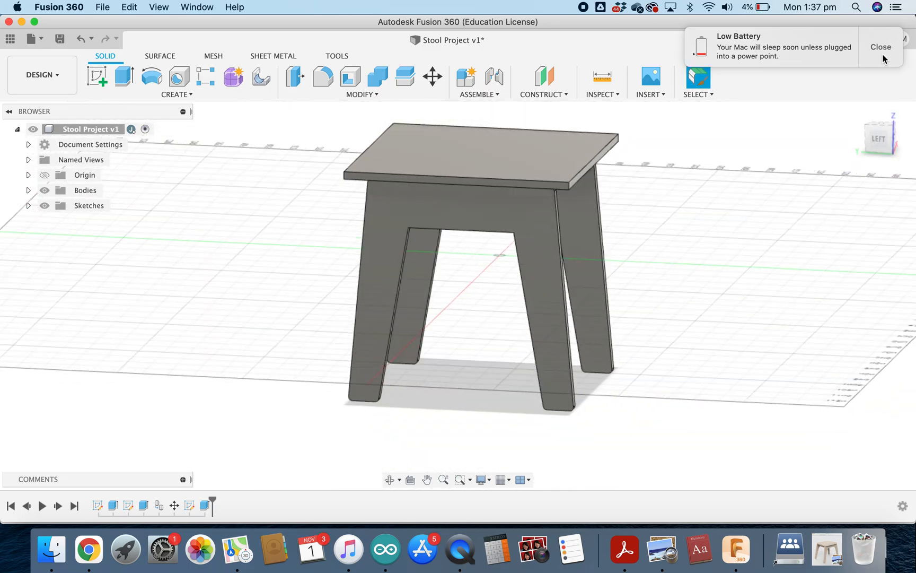